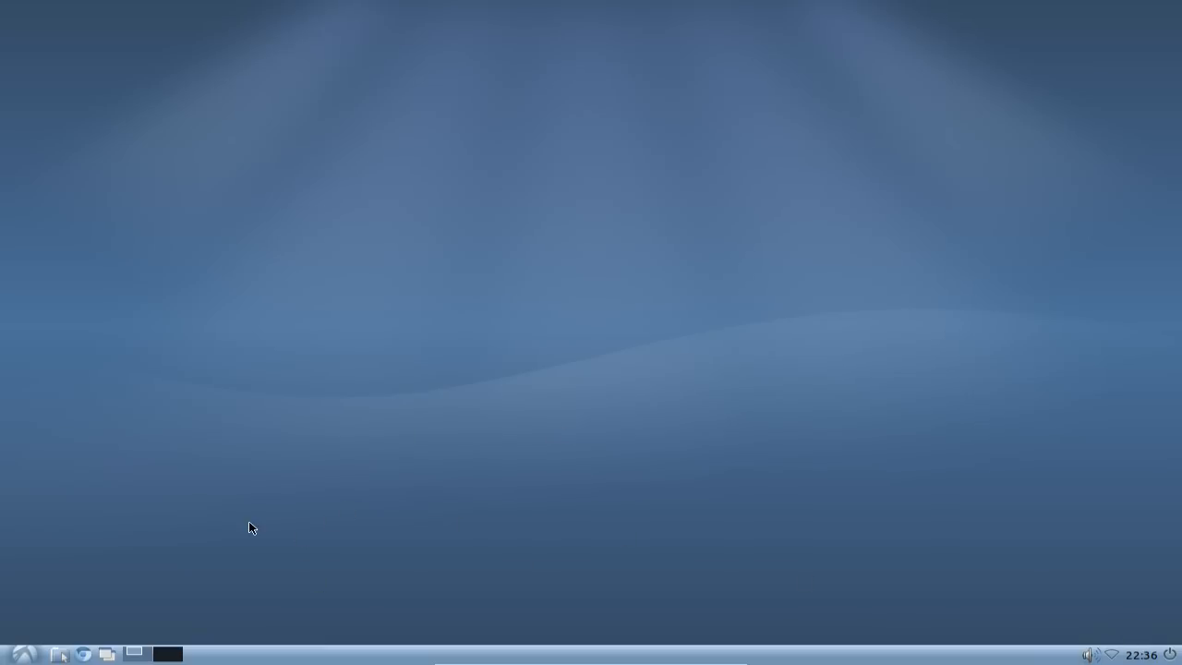
Move the existing desktop panel to the top edge of the screen and close its preferences
{"action": "right_click", "coordinate": [276, 655]}
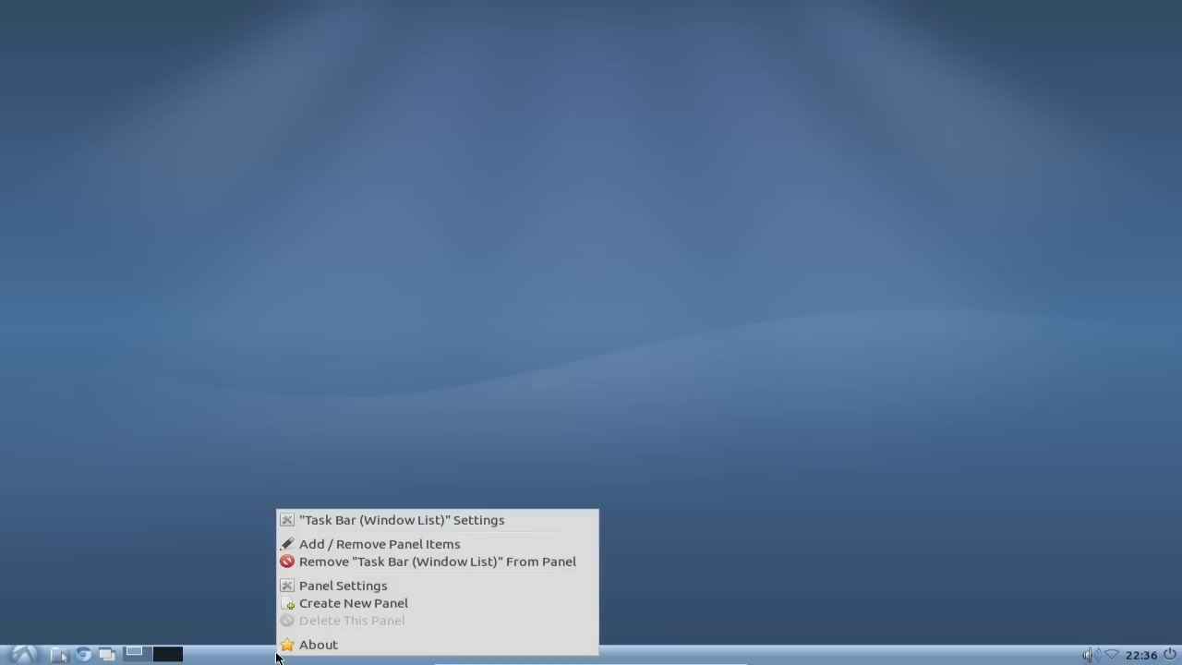
{"action": "left_click", "coordinate": [332, 586]}
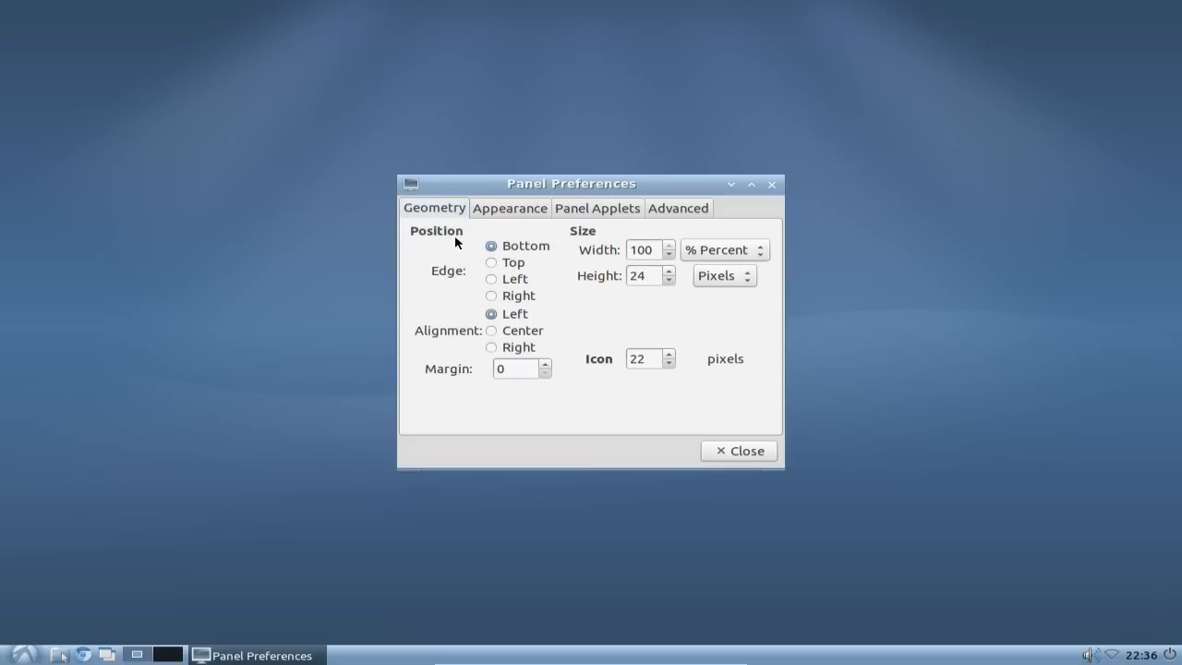
{"action": "left_click", "coordinate": [490, 262]}
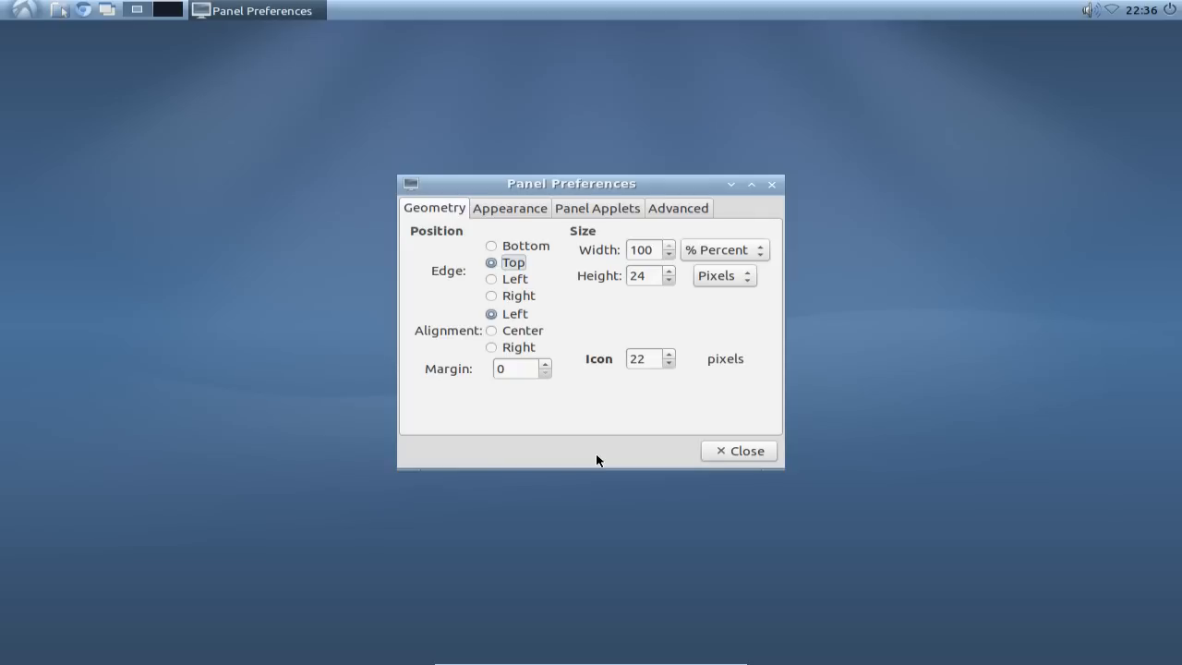
{"action": "left_click", "coordinate": [722, 452]}
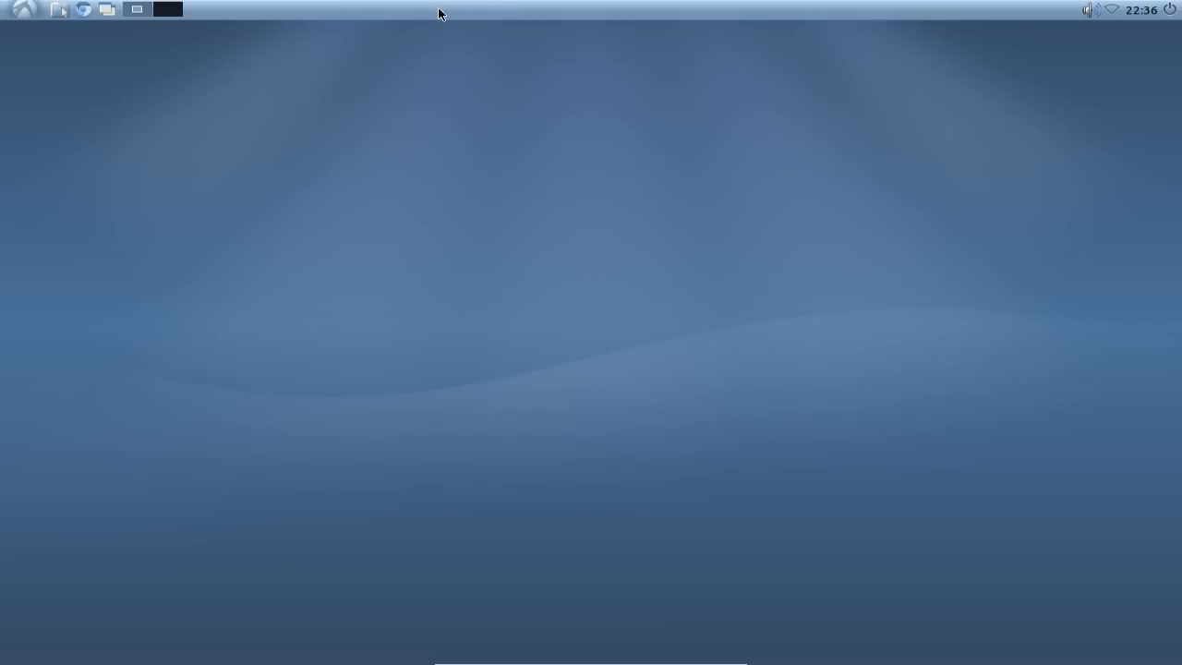
Create a second panel on the bottom edge, 30 percent wide and 48 pixels high, and adjust its icon size
{"action": "right_click", "coordinate": [440, 14]}
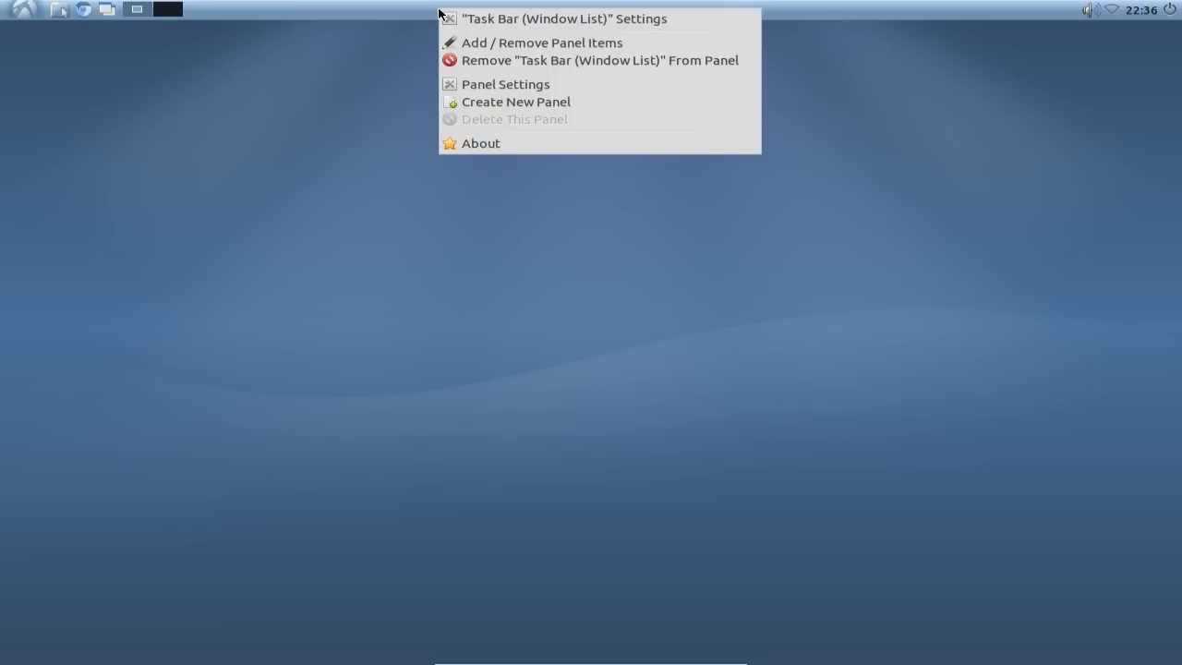
{"action": "left_click", "coordinate": [504, 104]}
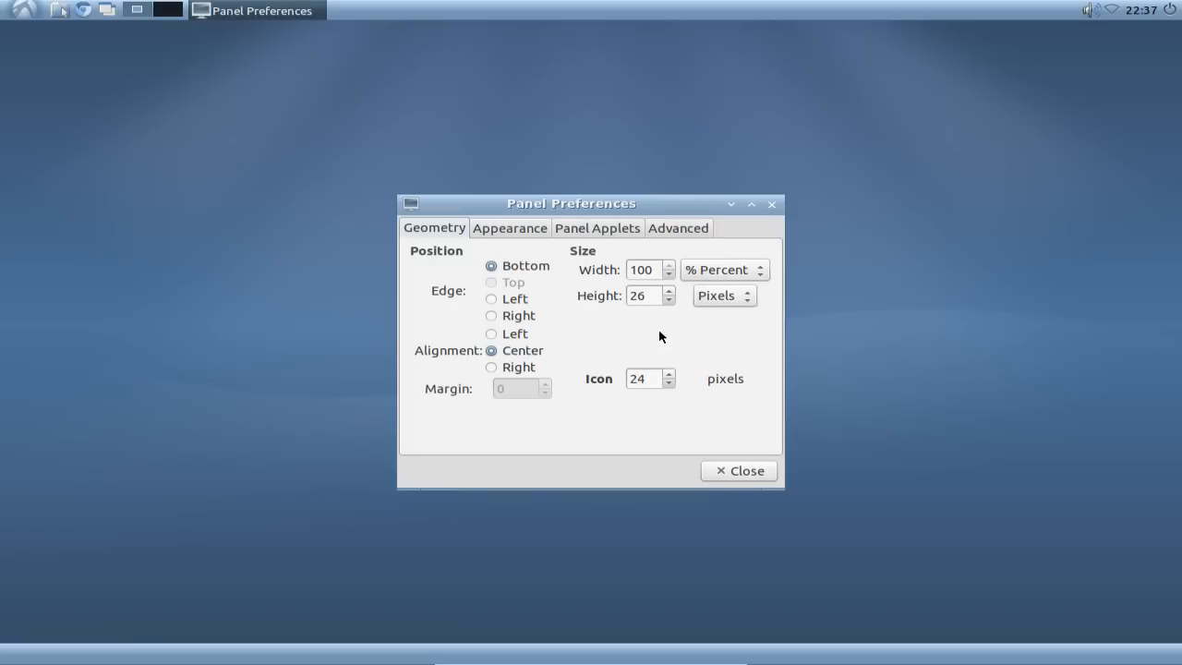
{"action": "double_click", "coordinate": [653, 269]}
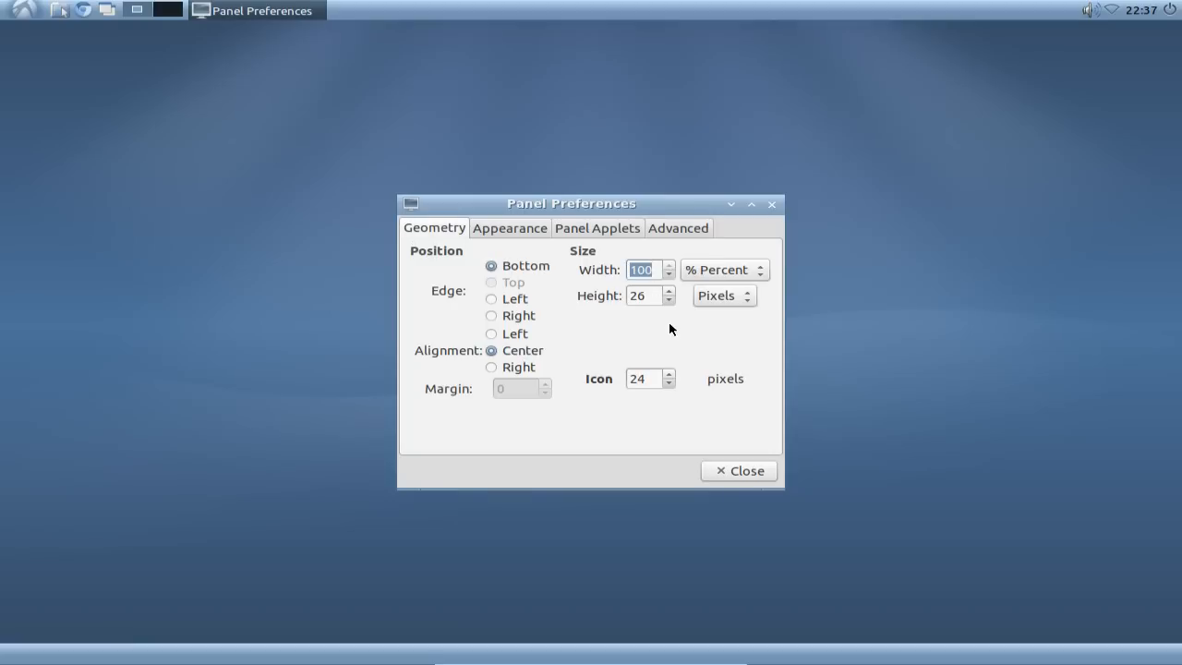
{"action": "type", "text": "30"}
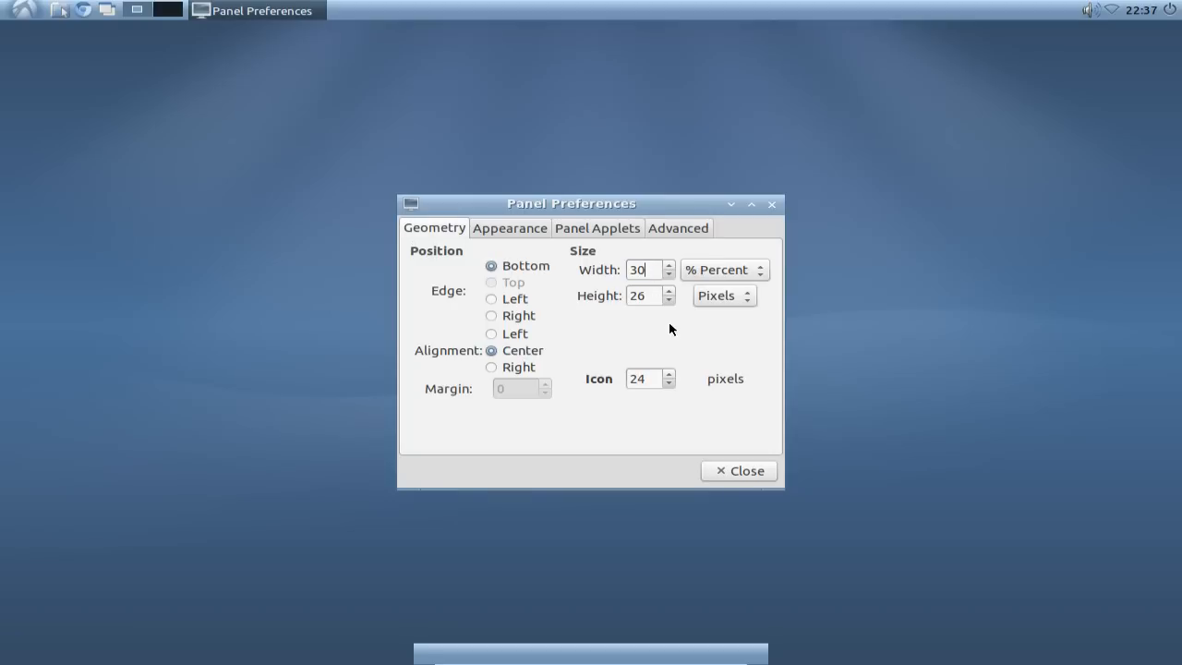
{"action": "double_click", "coordinate": [637, 296]}
{"action": "type", "text": "48"}
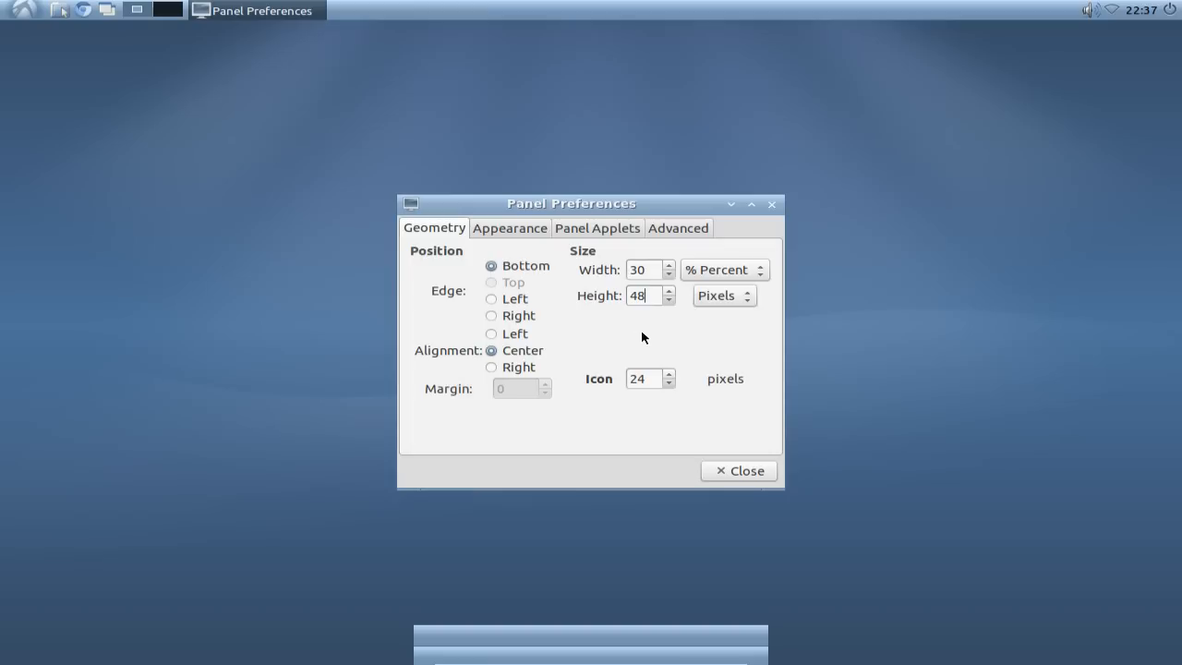
{"action": "double_click", "coordinate": [639, 378]}
Give the new panel a solid background color, sampling #364B65 from the wallpaper beside the panel
{"action": "left_click", "coordinate": [495, 234]}
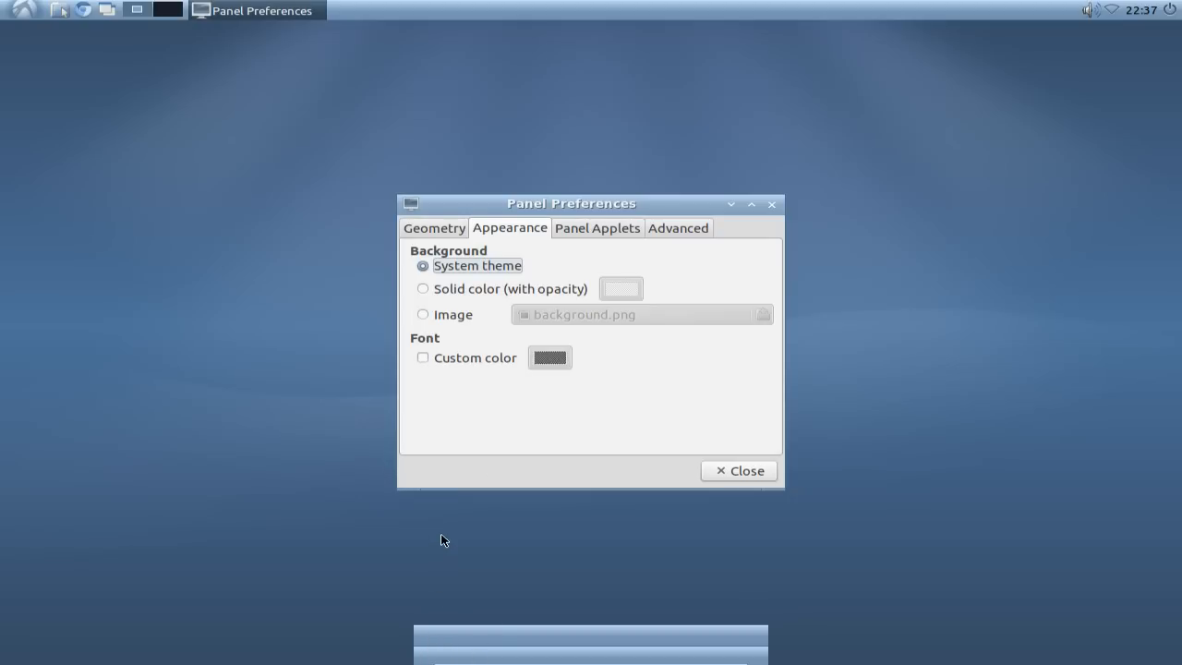
{"action": "left_click", "coordinate": [451, 294]}
{"action": "left_click", "coordinate": [618, 290]}
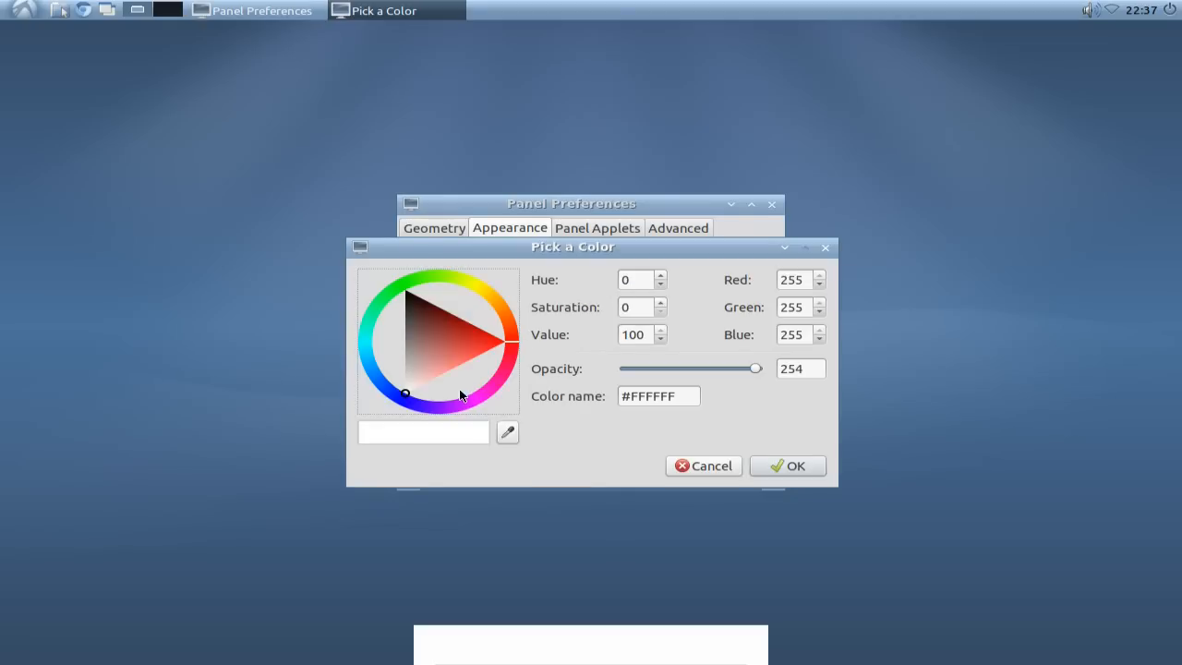
{"action": "left_click", "coordinate": [507, 433]}
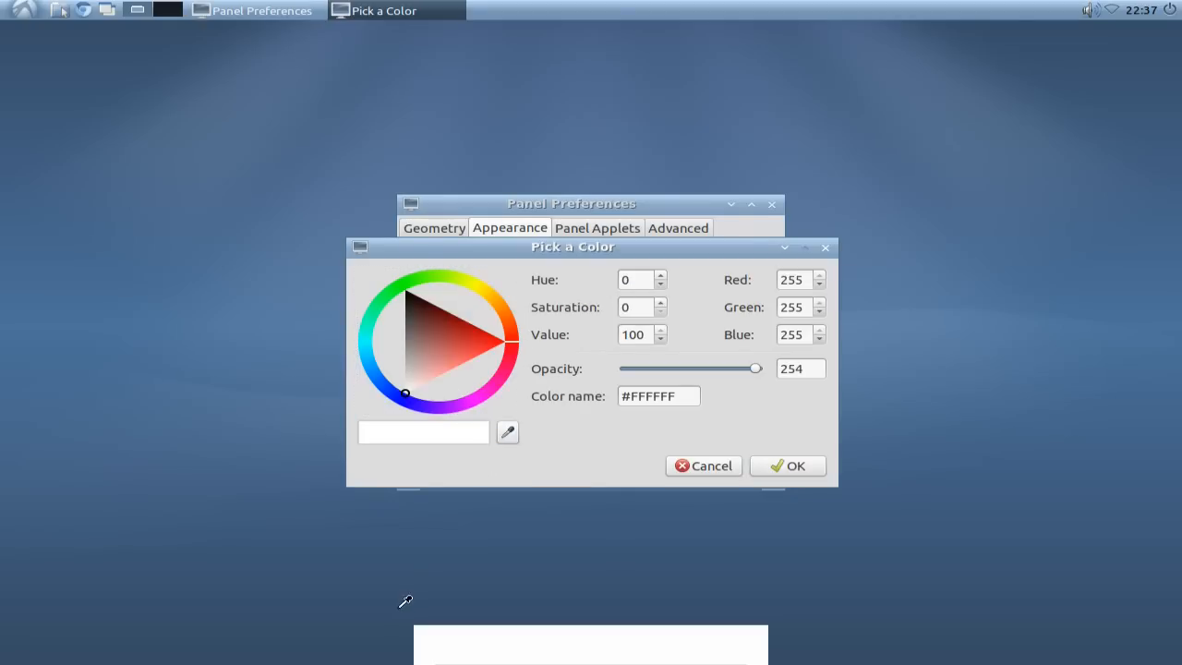
{"action": "left_click", "coordinate": [392, 654]}
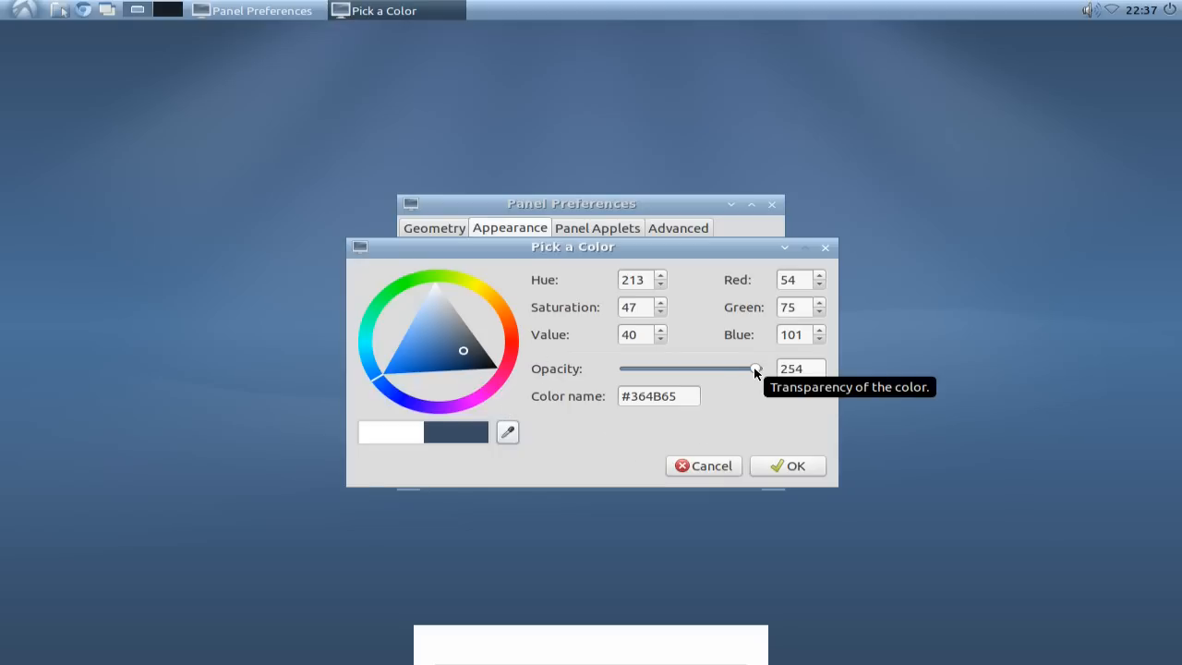
Set the opacity of the panel's background color to 130 and accept the color
{"action": "left_click_drag", "start_coordinate": [755, 371], "coordinate": [752, 370]}
{"action": "double_click", "coordinate": [799, 370]}
{"action": "type", "text": "130"}
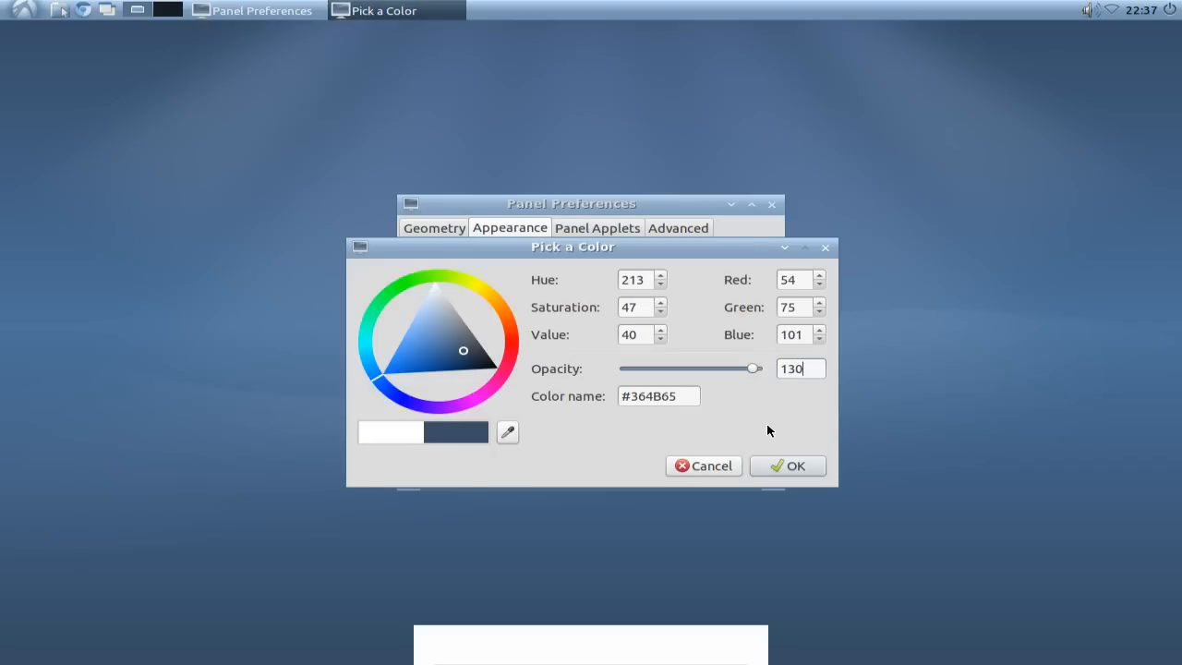
{"action": "key", "text": "Return"}
{"action": "left_click", "coordinate": [791, 470]}
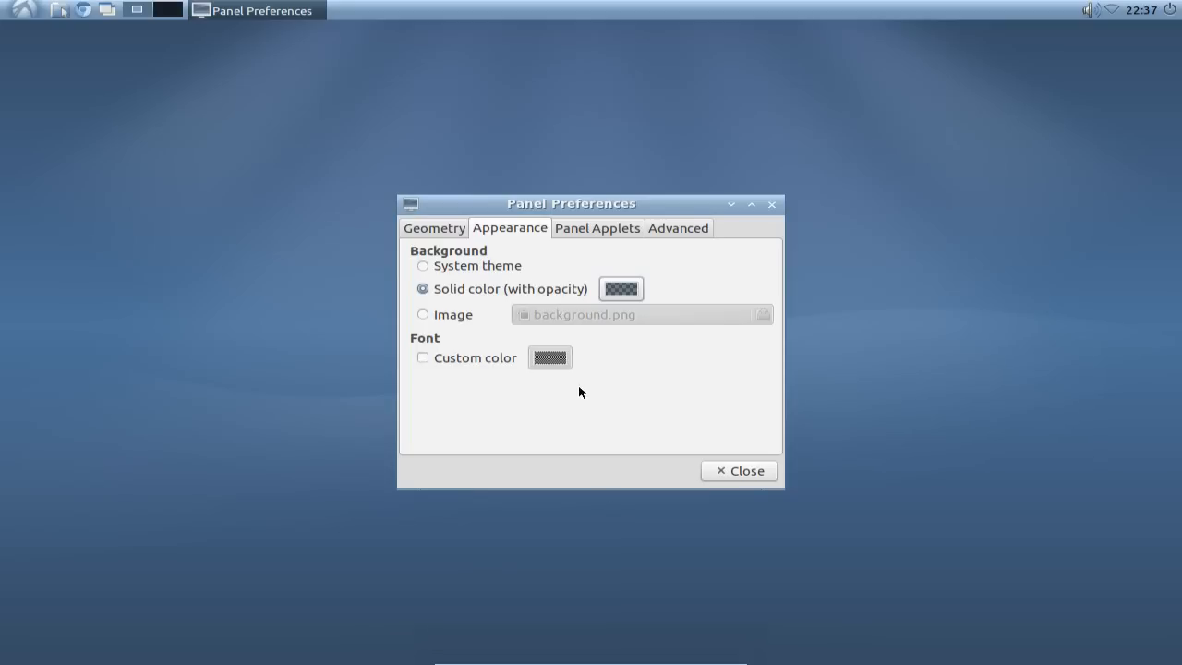
Add the Application Launch Bar plugin to the new panel
{"action": "left_click", "coordinate": [583, 231]}
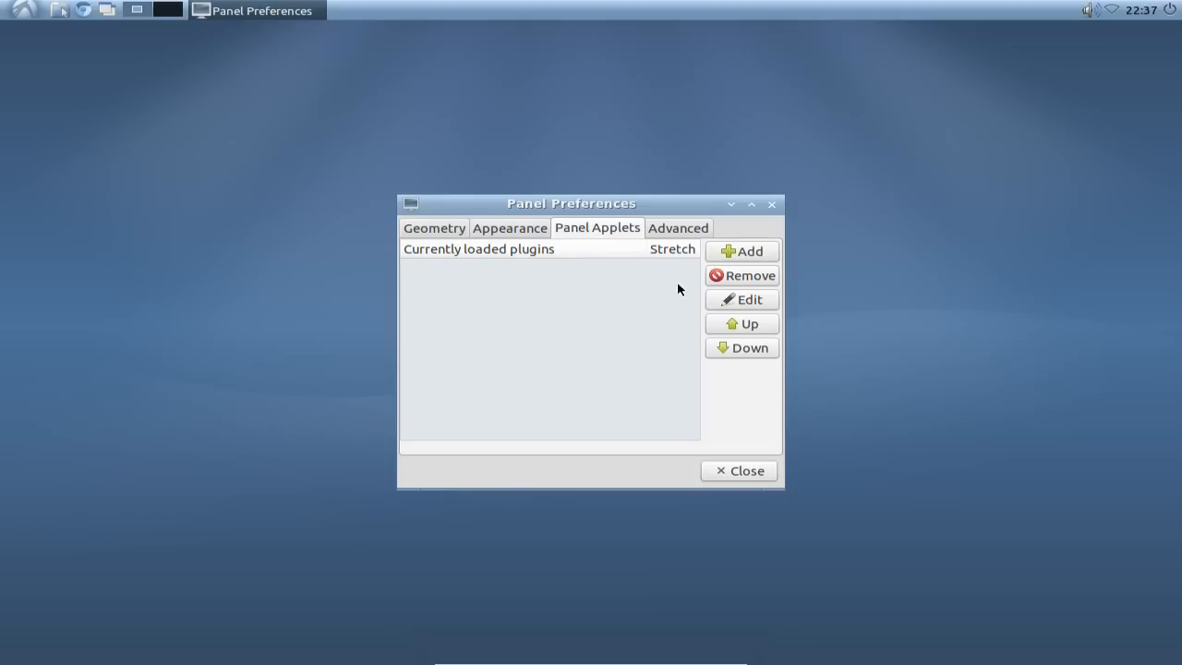
{"action": "left_click", "coordinate": [732, 254]}
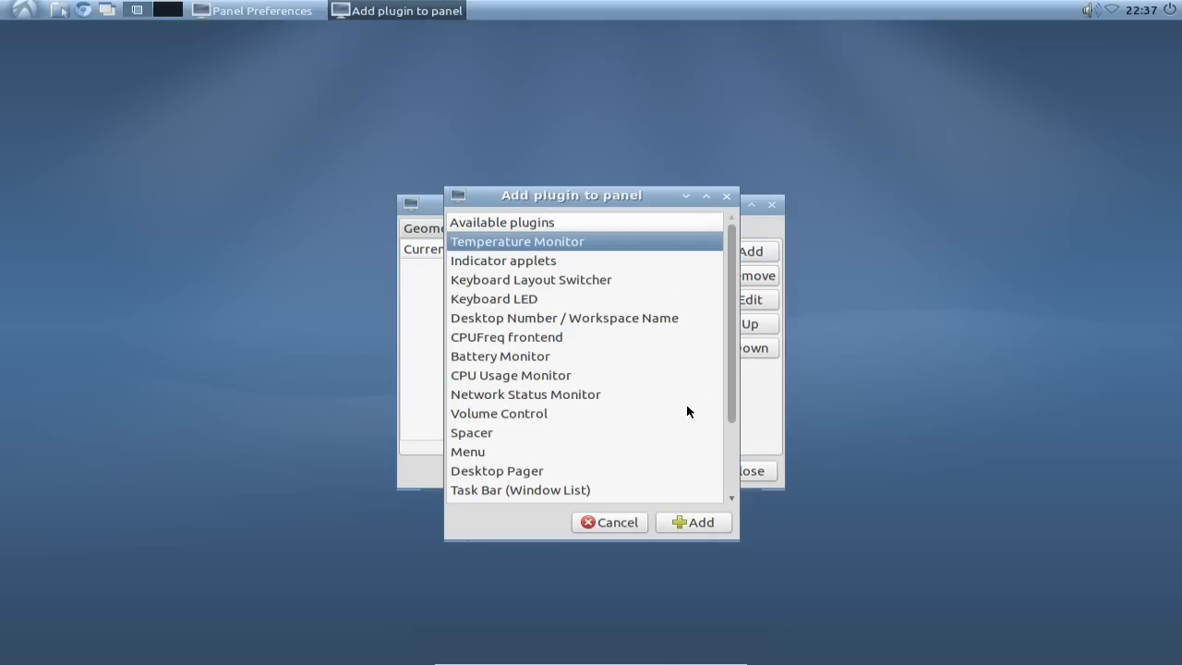
{"action": "scroll", "coordinate": [728, 436], "scroll_direction": "down", "scroll_amount": 3}
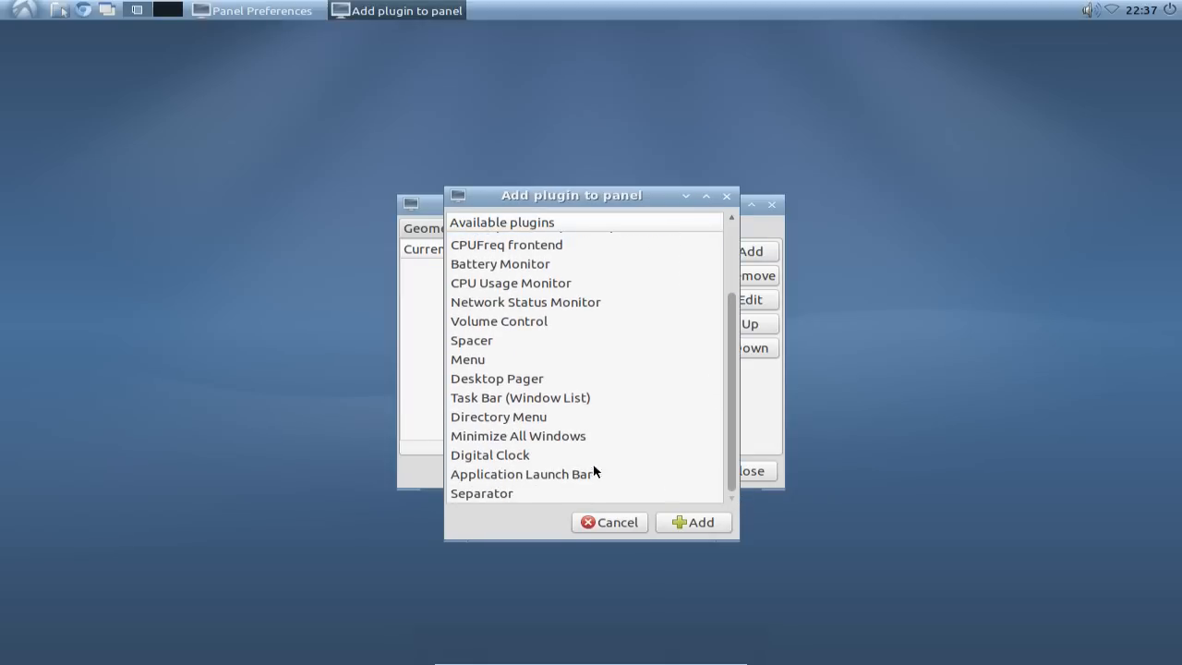
{"action": "left_click", "coordinate": [530, 473]}
{"action": "left_click", "coordinate": [706, 523]}
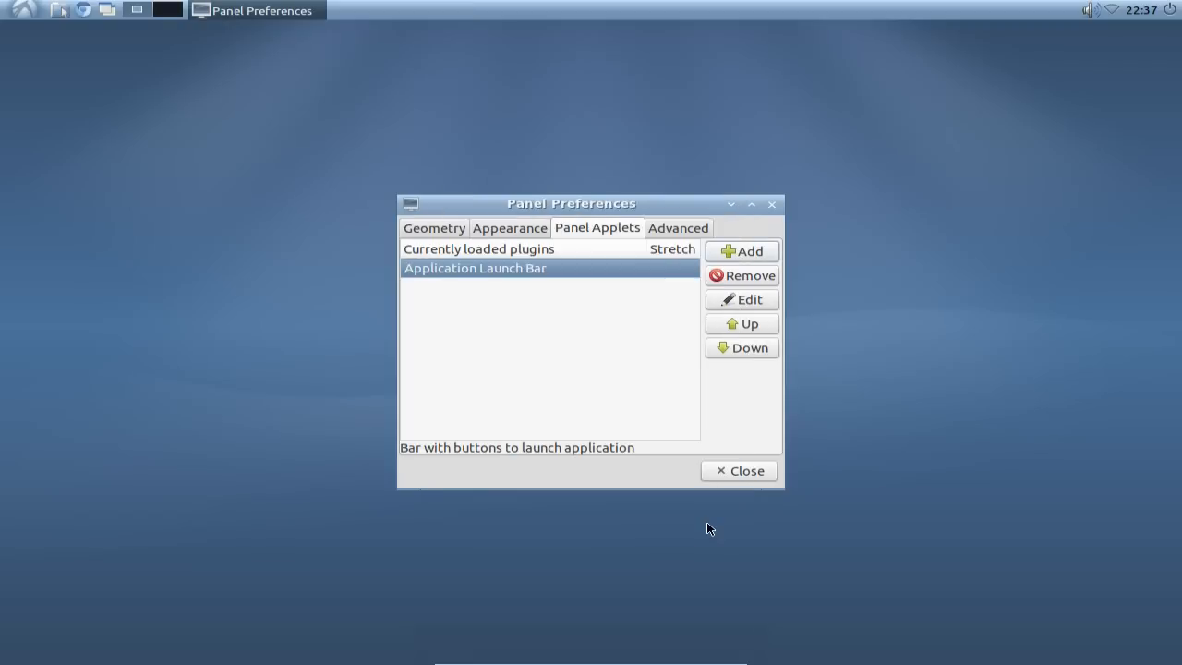
Open the Application Launch Bar's settings and add File Manager from the Accessories category
{"action": "left_click_drag", "start_coordinate": [597, 209], "coordinate": [868, 227]}
{"action": "left_click", "coordinate": [976, 321]}
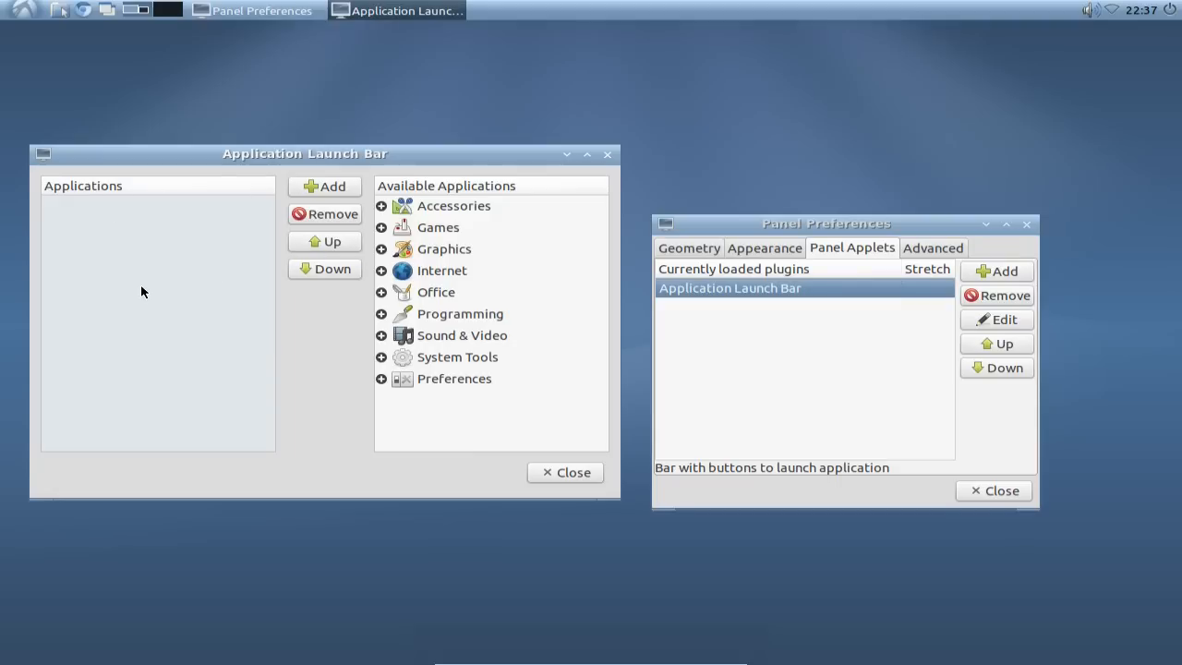
{"action": "left_click", "coordinate": [383, 206]}
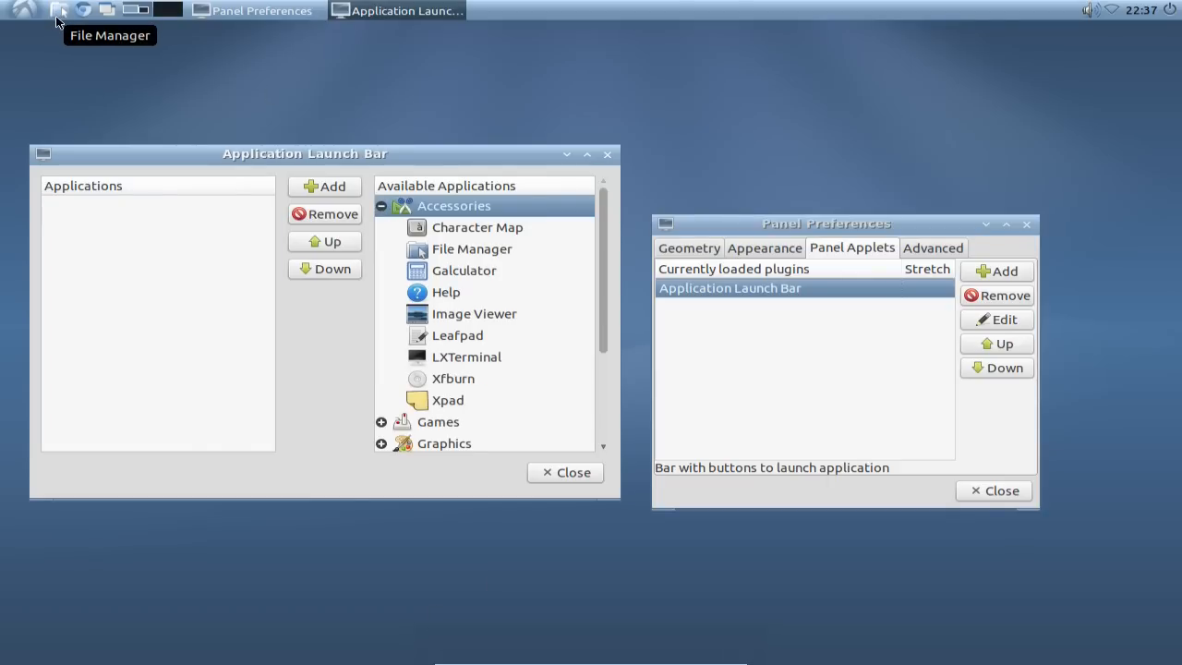
{"action": "left_click", "coordinate": [63, 16]}
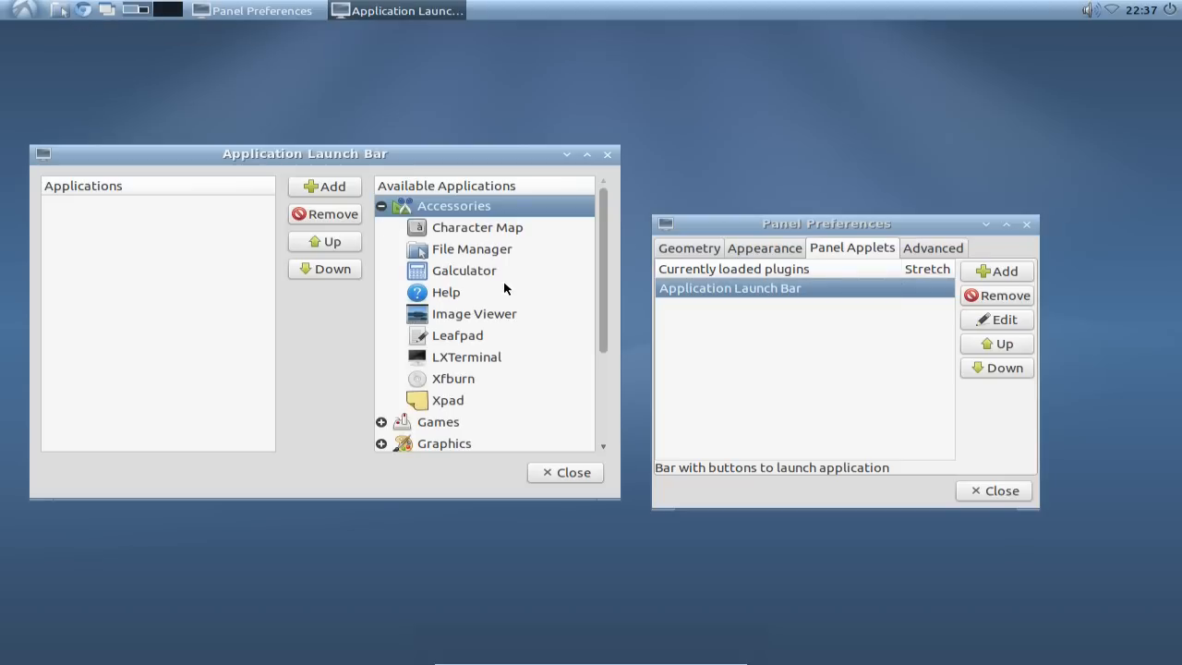
{"action": "left_click", "coordinate": [490, 250]}
{"action": "left_click", "coordinate": [310, 187]}
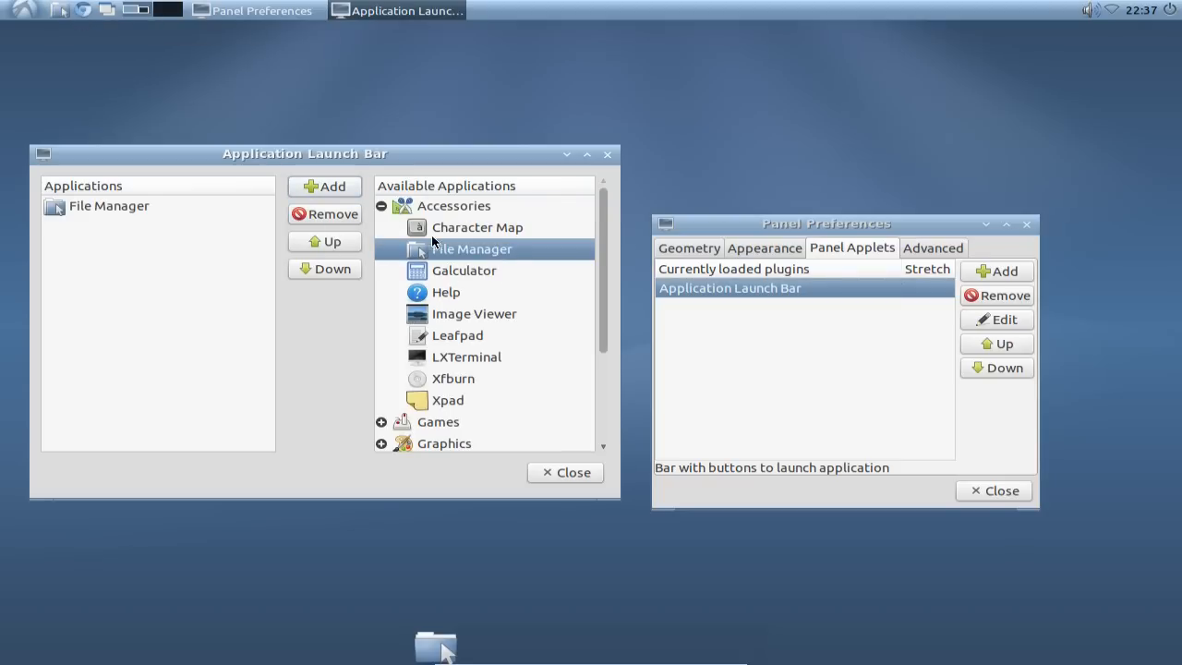
Add Chromium Web Browser from the Internet category to the launch bar
{"action": "left_click", "coordinate": [381, 206]}
{"action": "left_click", "coordinate": [382, 271]}
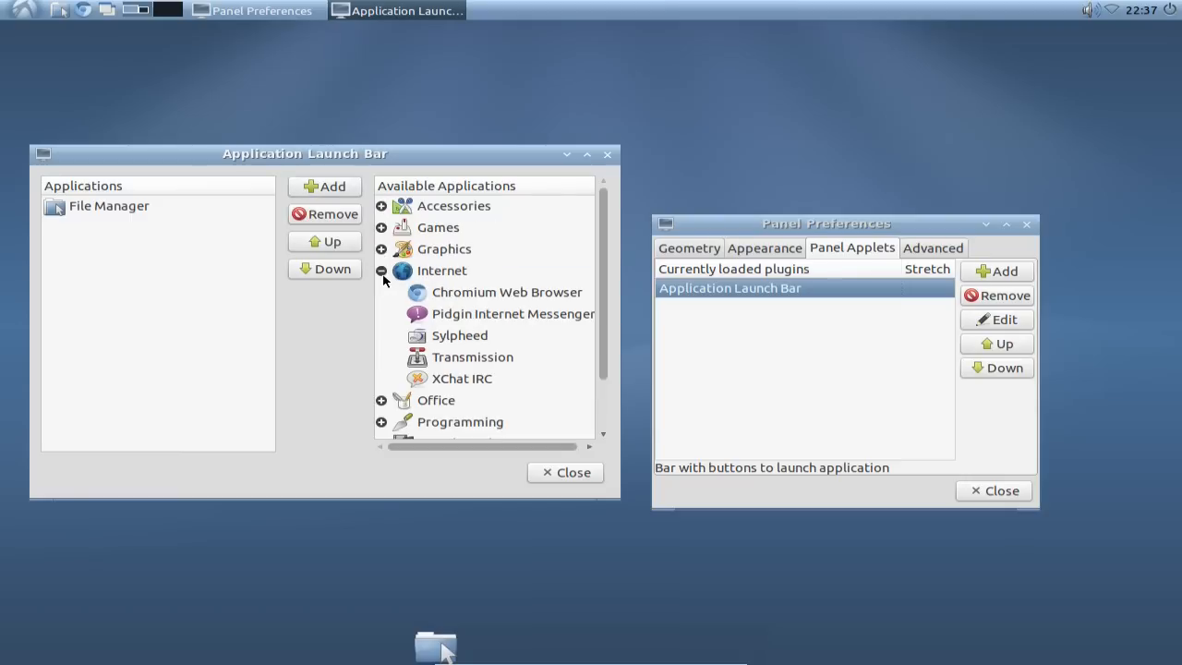
{"action": "left_click", "coordinate": [471, 294]}
{"action": "left_click", "coordinate": [342, 192]}
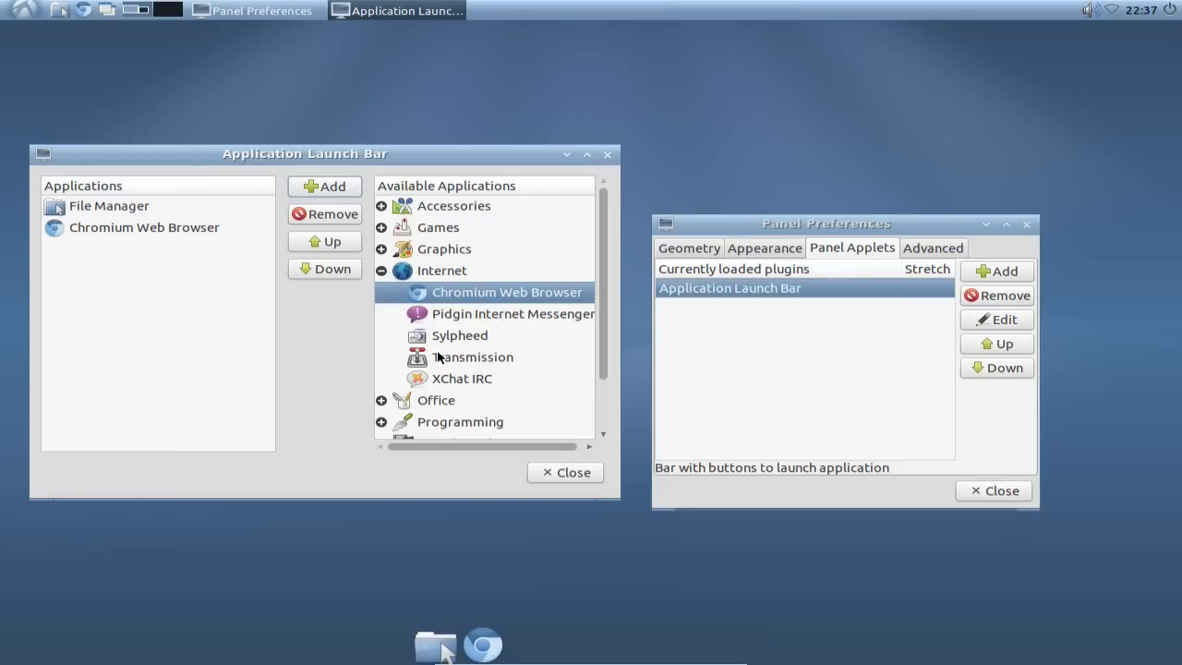
Add Sylpheed and Pidgin Internet Messenger to the launch bar, in that order
{"action": "left_click", "coordinate": [425, 315]}
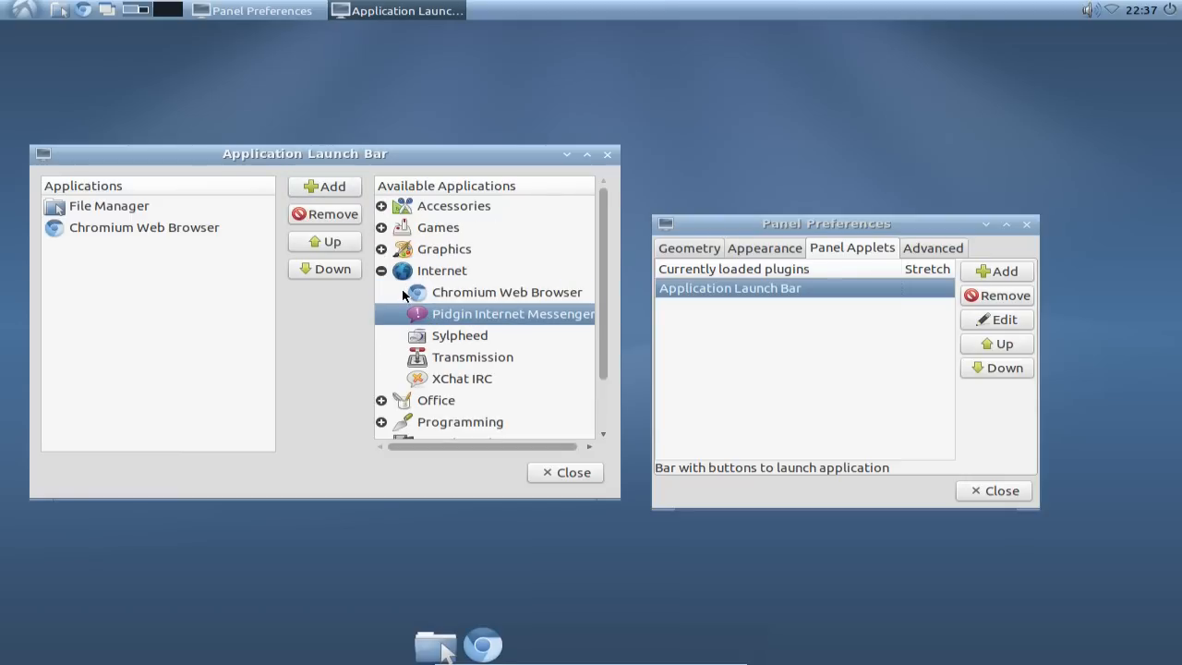
{"action": "left_click", "coordinate": [442, 338]}
{"action": "left_click", "coordinate": [318, 188]}
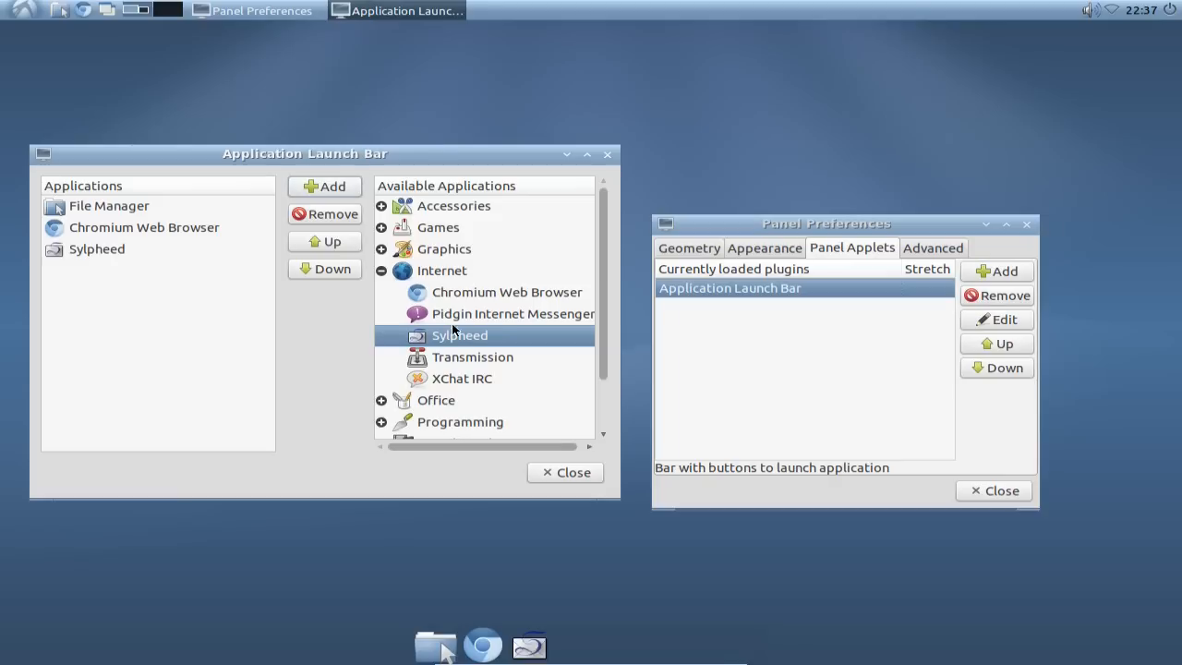
{"action": "left_click", "coordinate": [455, 315]}
{"action": "left_click", "coordinate": [324, 189]}
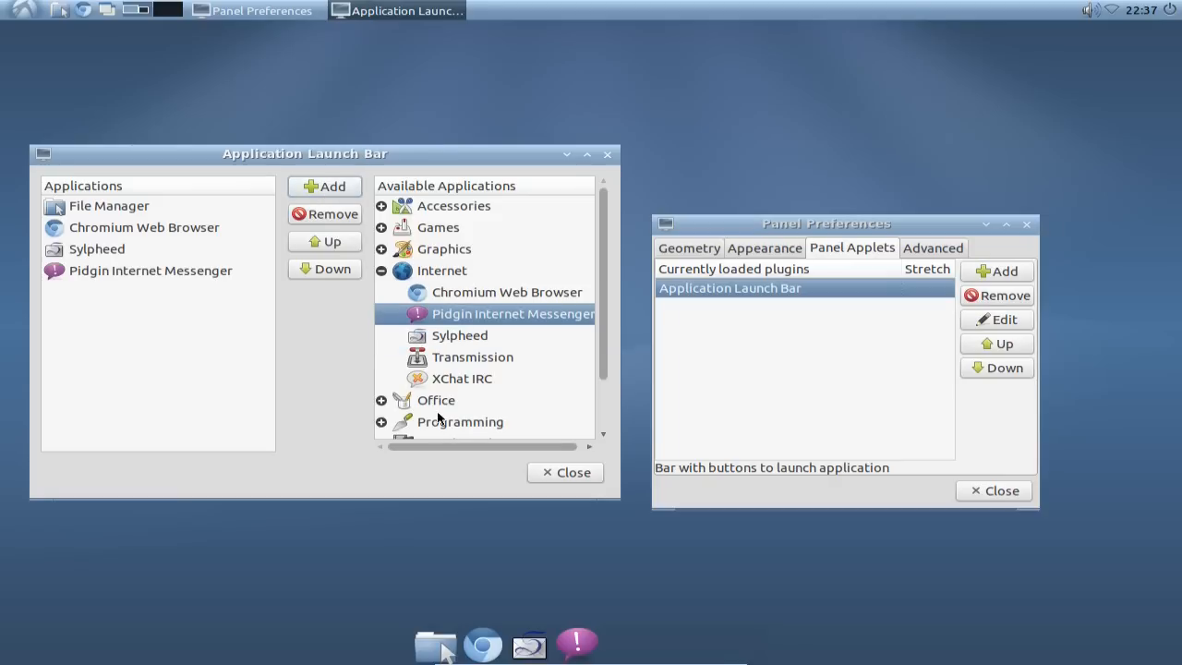
Add AbiWord from the Office category and Audacious from the Sound & Video category to the launch bar
{"action": "left_click", "coordinate": [382, 271]}
{"action": "left_click", "coordinate": [381, 293]}
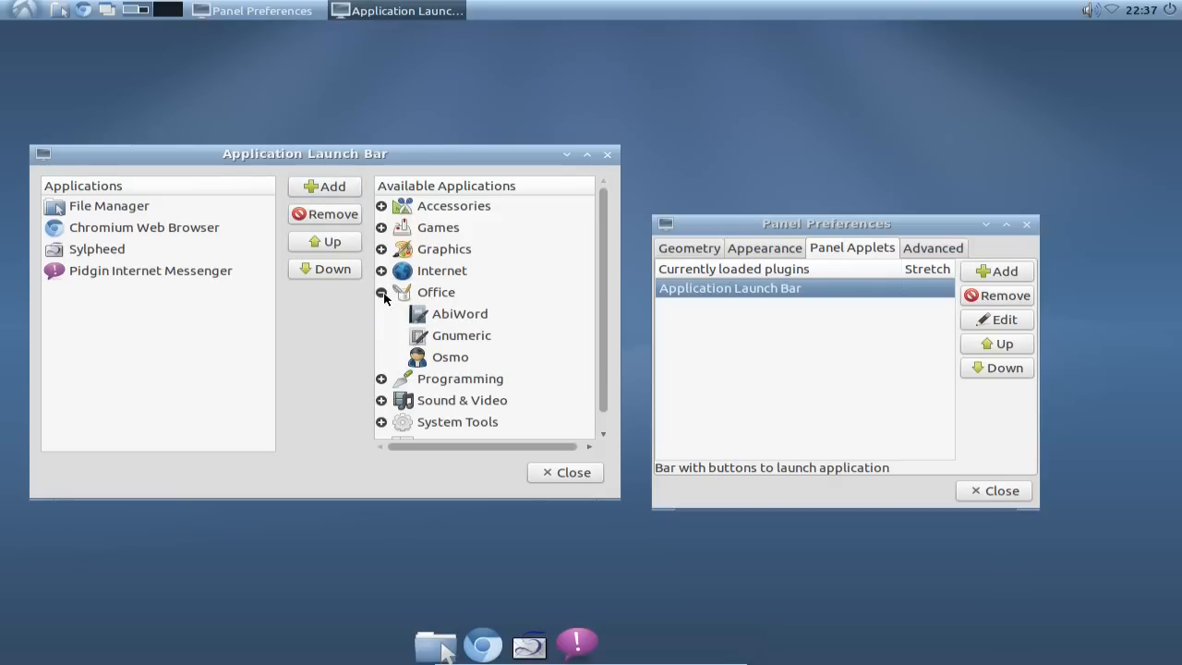
{"action": "left_click", "coordinate": [466, 316]}
{"action": "left_click", "coordinate": [325, 187]}
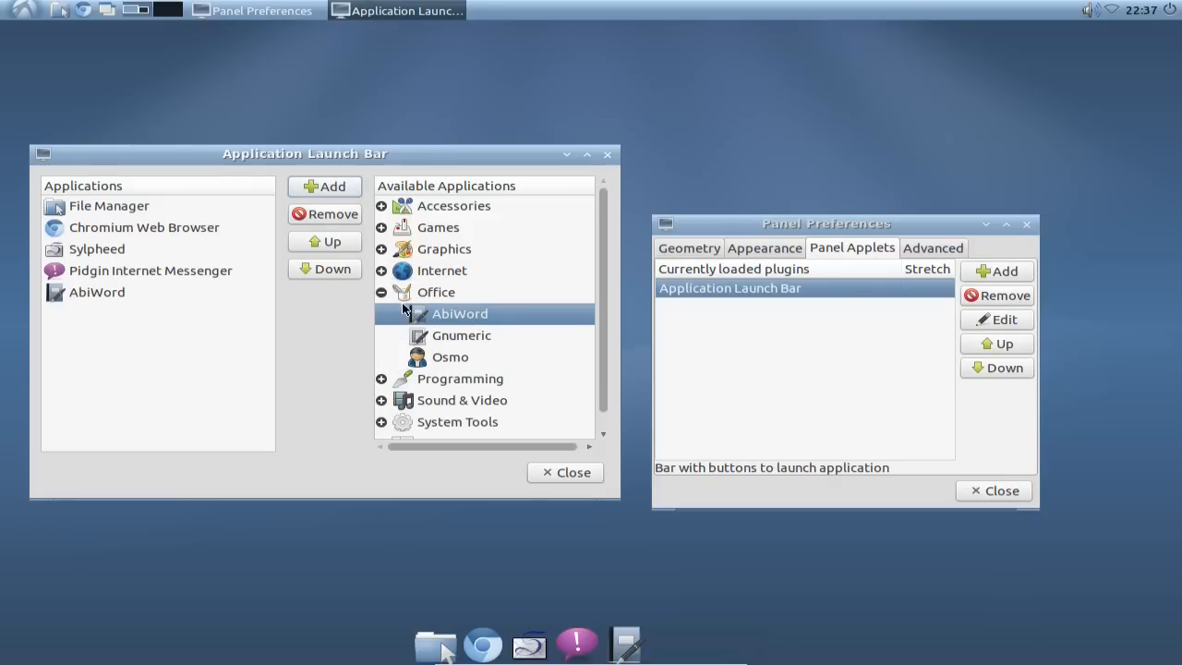
{"action": "left_click", "coordinate": [381, 292]}
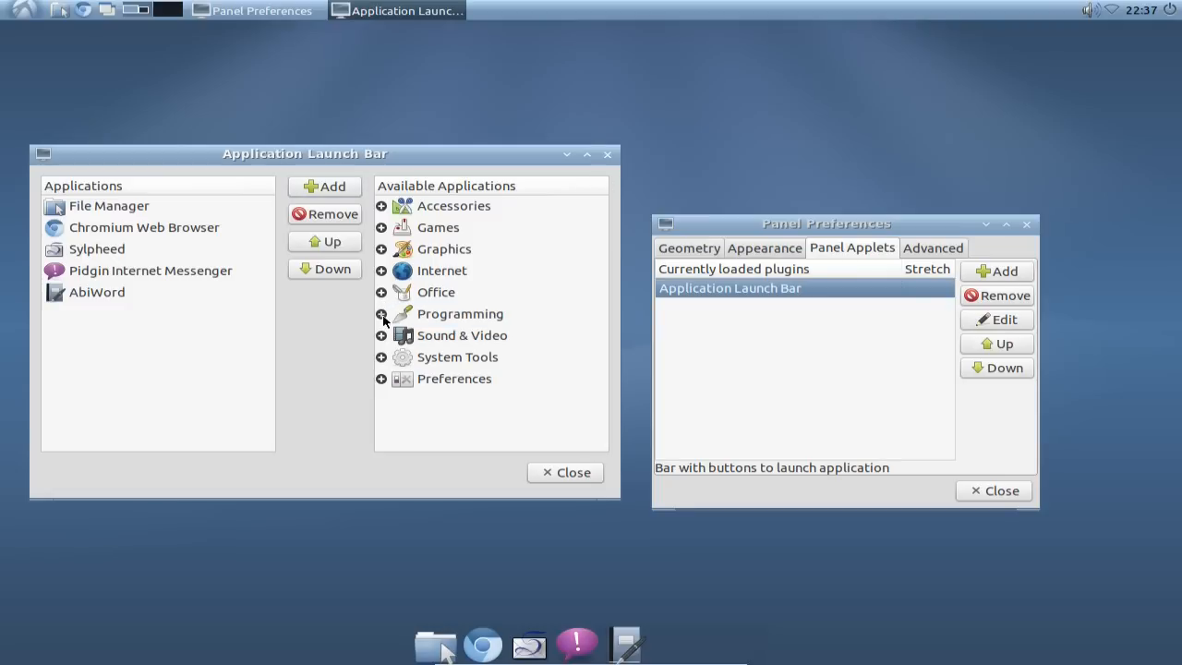
{"action": "left_click", "coordinate": [381, 335]}
{"action": "left_click", "coordinate": [417, 356]}
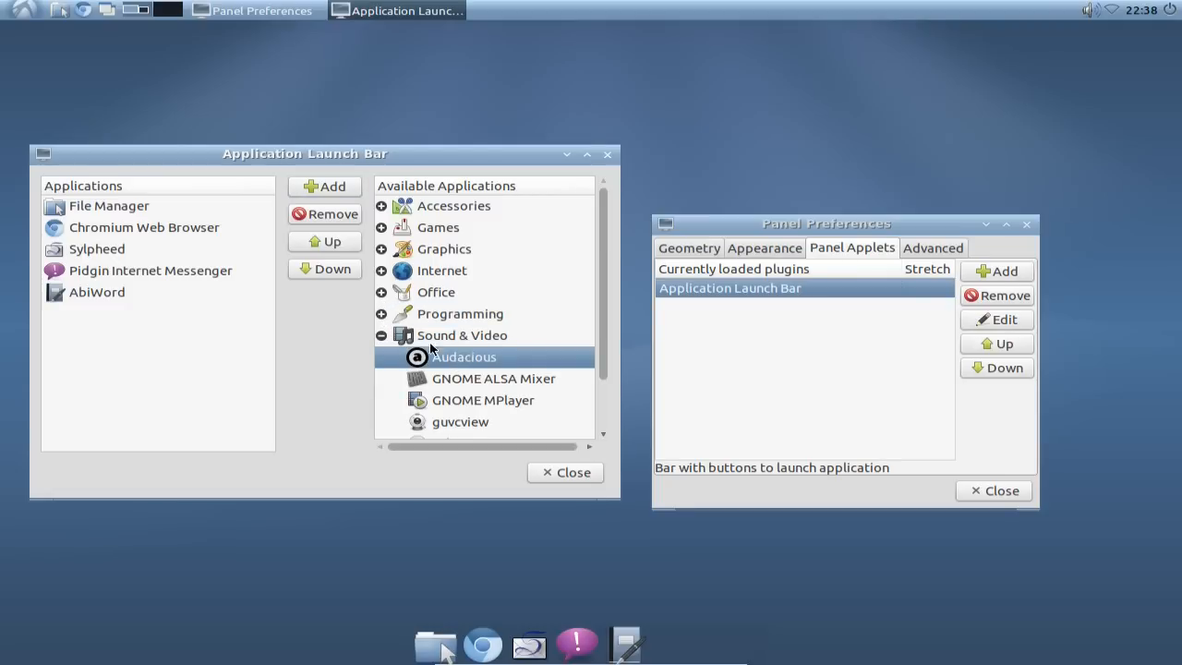
{"action": "left_click", "coordinate": [337, 186]}
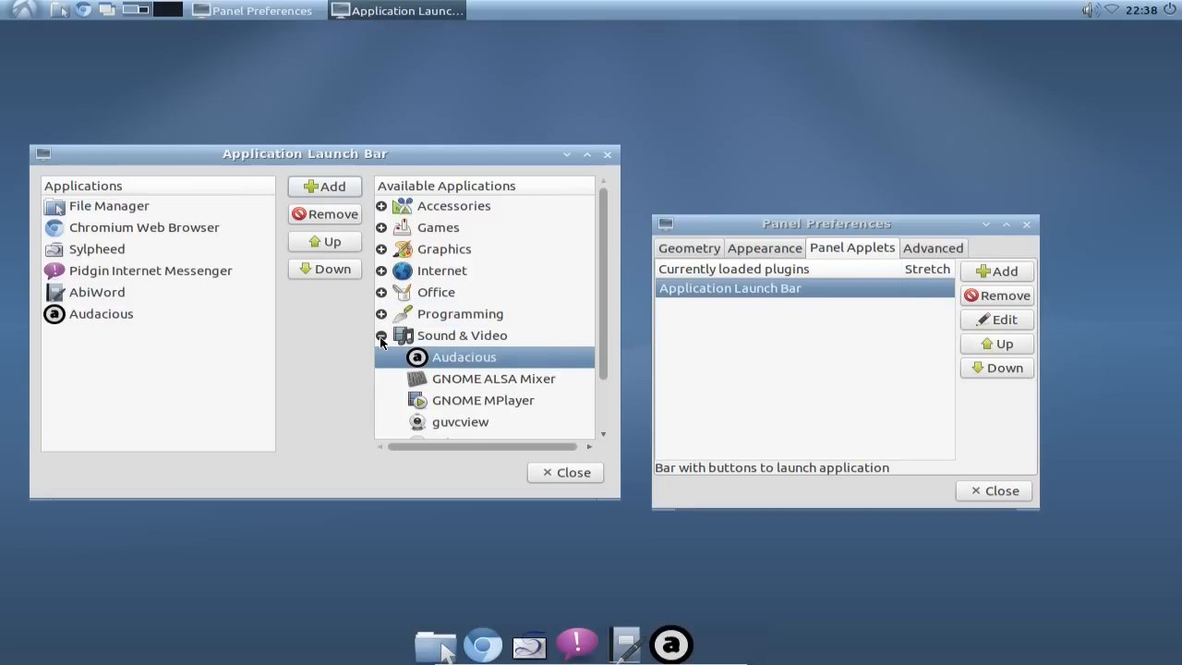
Add Synaptic Package Manager from the System Tools category to the launch bar and close its settings
{"action": "left_click", "coordinate": [382, 335]}
{"action": "left_click", "coordinate": [382, 356]}
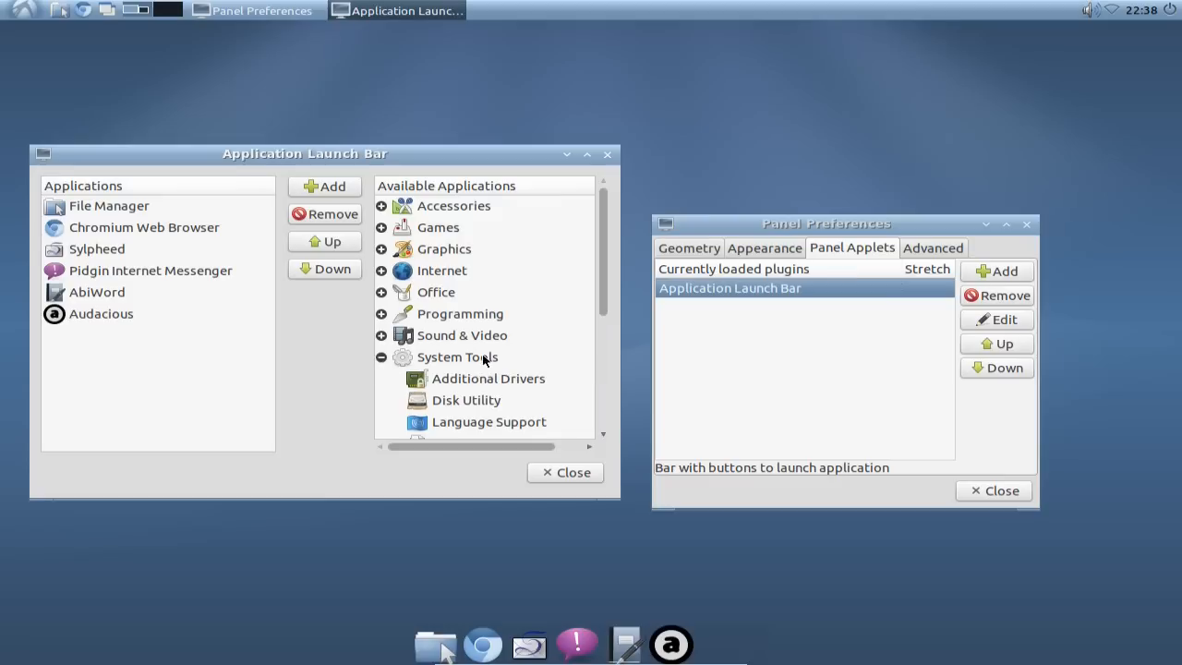
{"action": "scroll", "coordinate": [504, 363], "scroll_direction": "down", "scroll_amount": 3}
{"action": "scroll", "coordinate": [504, 363], "scroll_direction": "down", "scroll_amount": 3}
{"action": "left_click", "coordinate": [497, 311]}
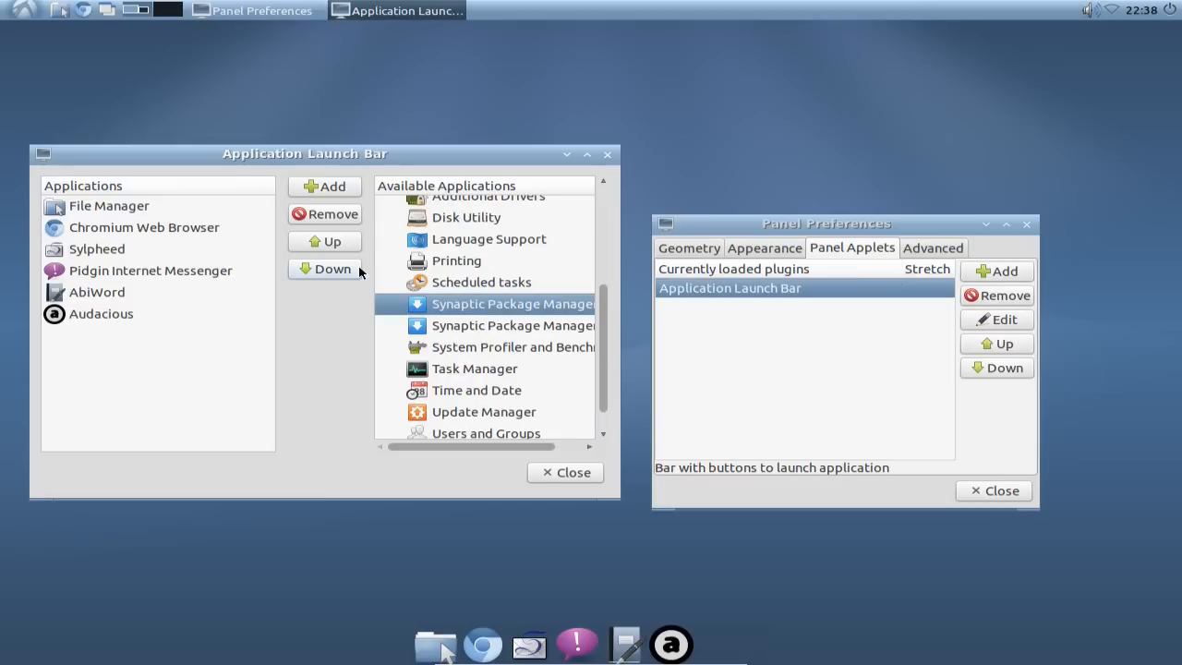
{"action": "left_click", "coordinate": [332, 188]}
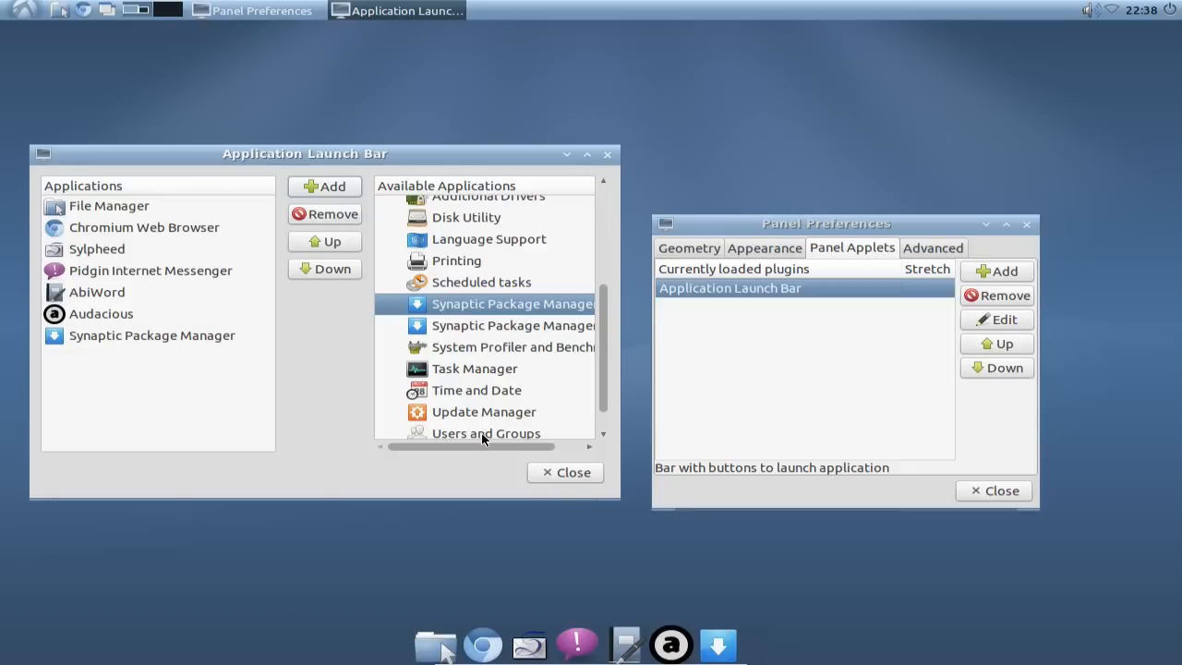
{"action": "left_click", "coordinate": [567, 473]}
Set the dock panel's solid background color to dark #1E2328 with an opacity of 130
{"action": "left_click", "coordinate": [764, 248]}
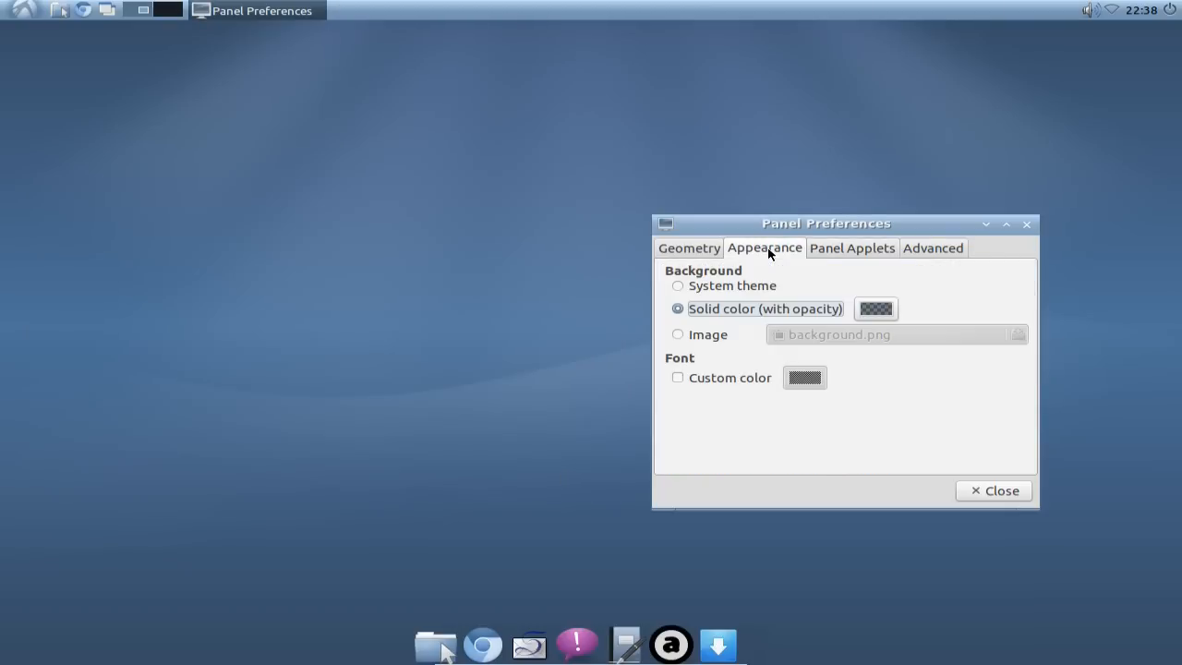
{"action": "left_click", "coordinate": [873, 308]}
{"action": "left_click_drag", "start_coordinate": [718, 371], "coordinate": [741, 379]}
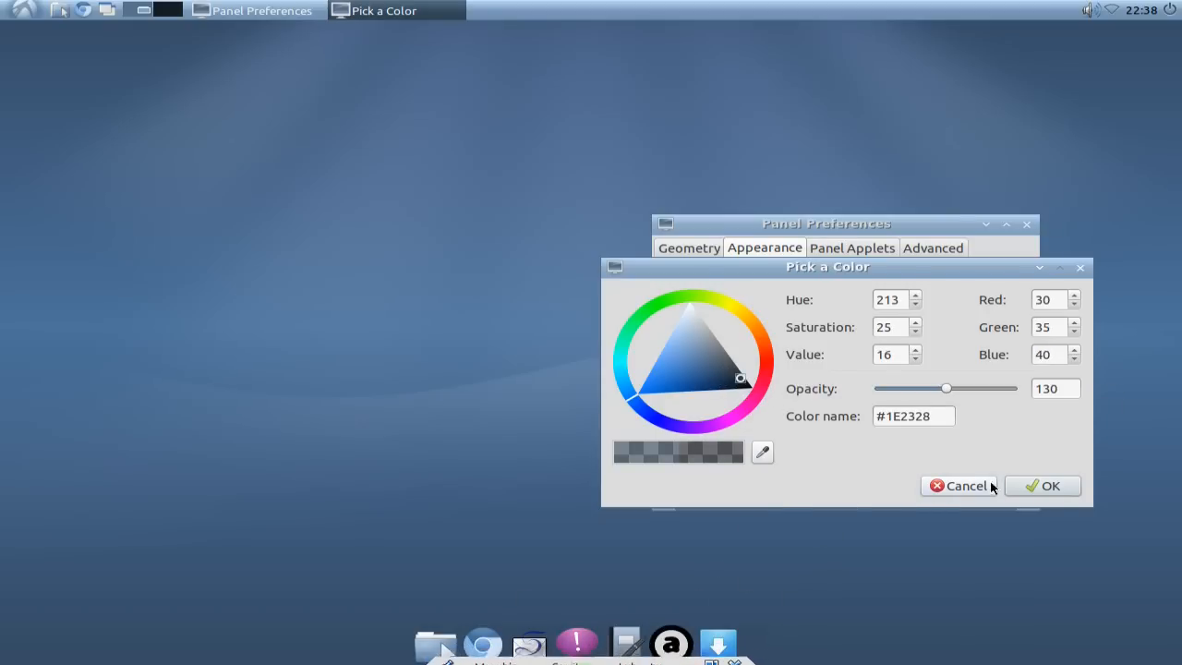
{"action": "left_click", "coordinate": [1030, 486]}
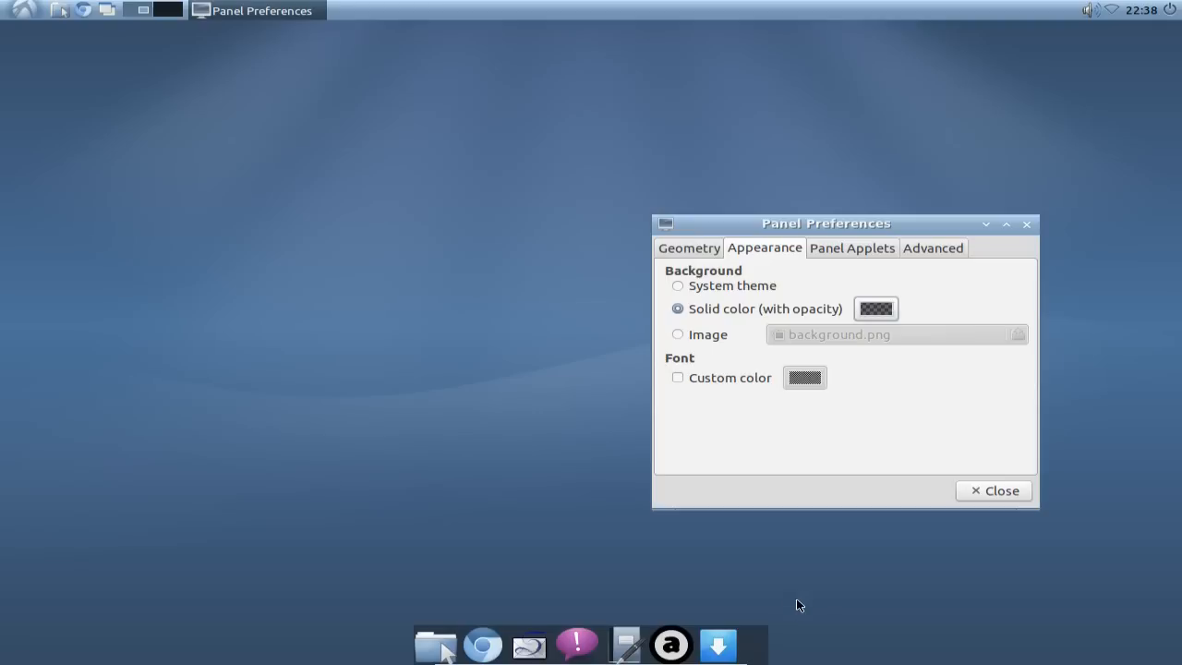
Add a Spacer plugin to the dock panel and place it before the Application Launch Bar
{"action": "left_click", "coordinate": [840, 250]}
{"action": "left_click", "coordinate": [998, 277]}
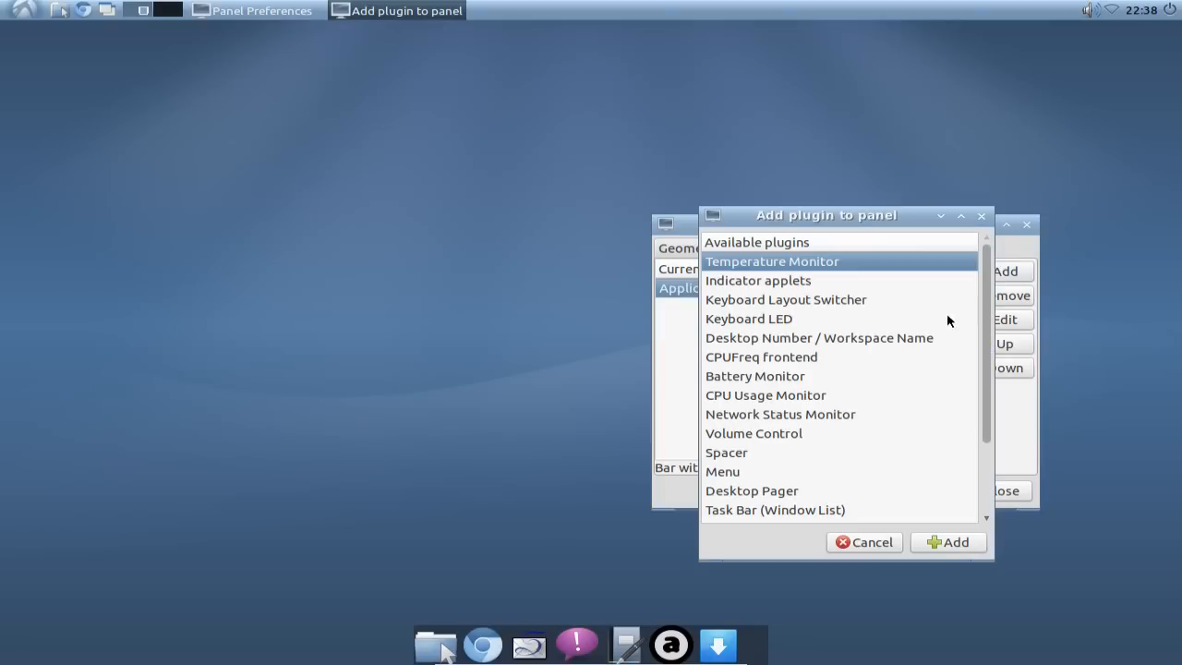
{"action": "left_click", "coordinate": [750, 452]}
{"action": "left_click", "coordinate": [942, 545]}
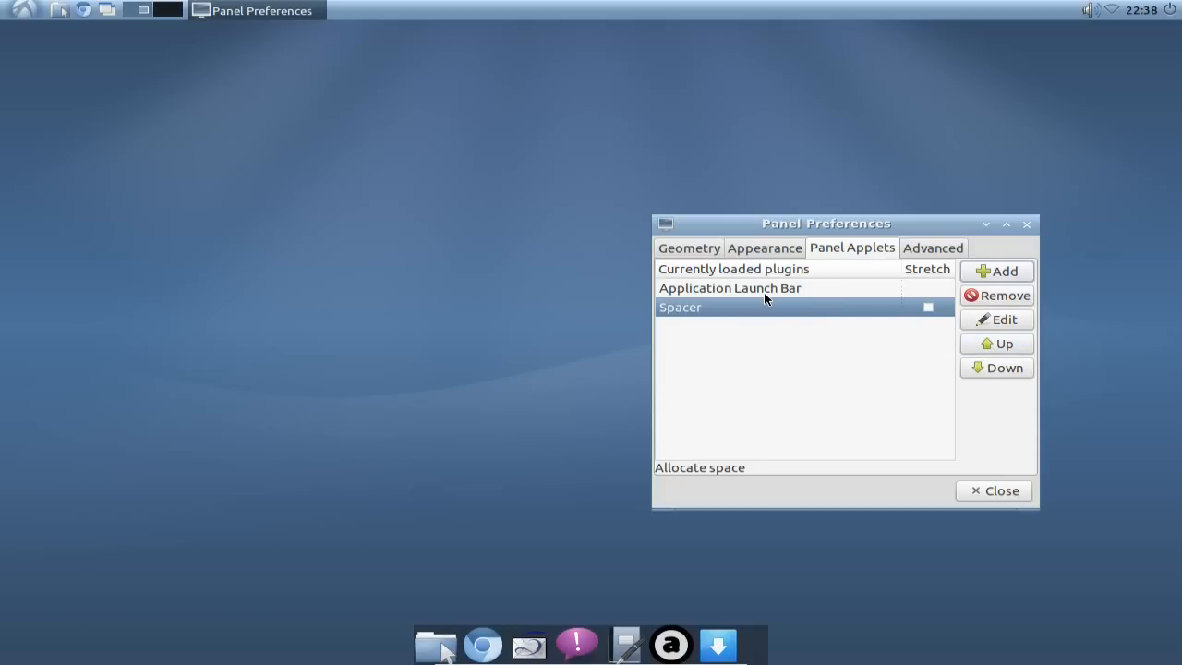
{"action": "left_click", "coordinate": [990, 349]}
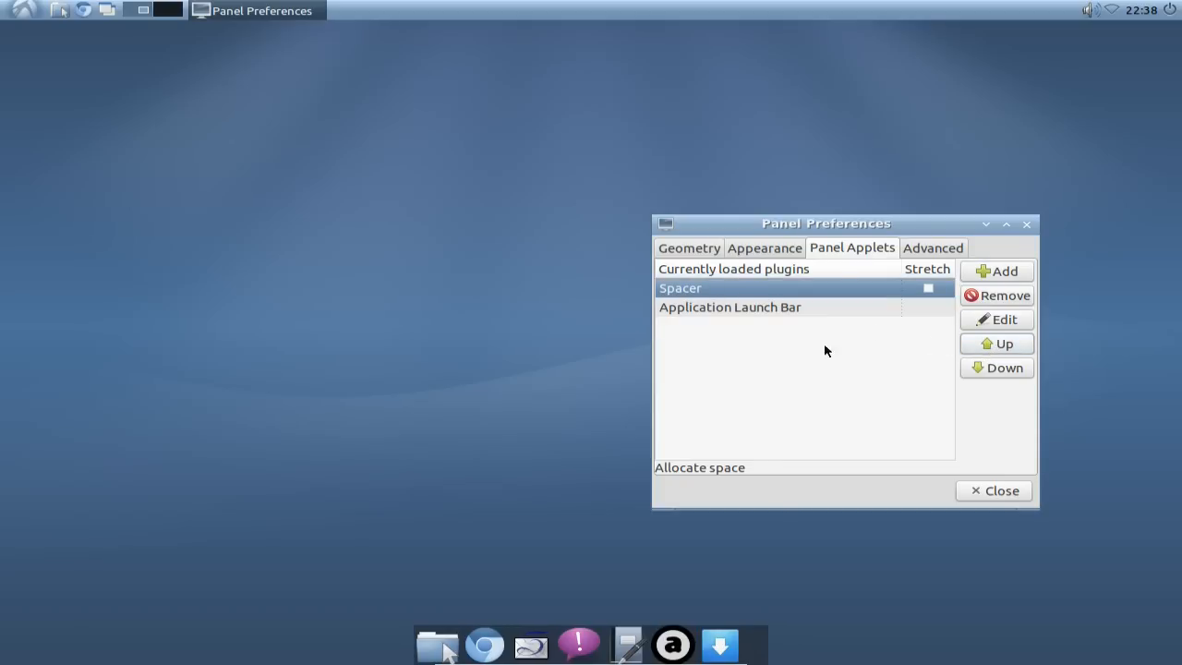
Set the Spacer's size to 12 and close the panel preferences
{"action": "left_click", "coordinate": [989, 320]}
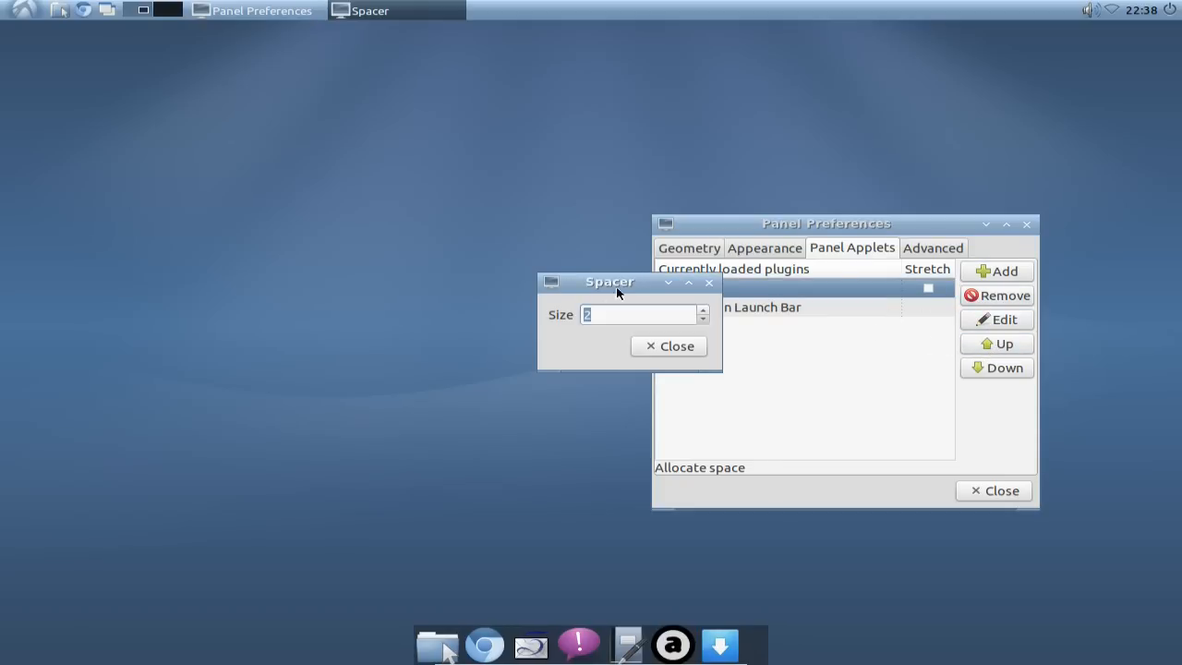
{"action": "scroll", "coordinate": [617, 315], "scroll_direction": "up", "scroll_amount": 7}
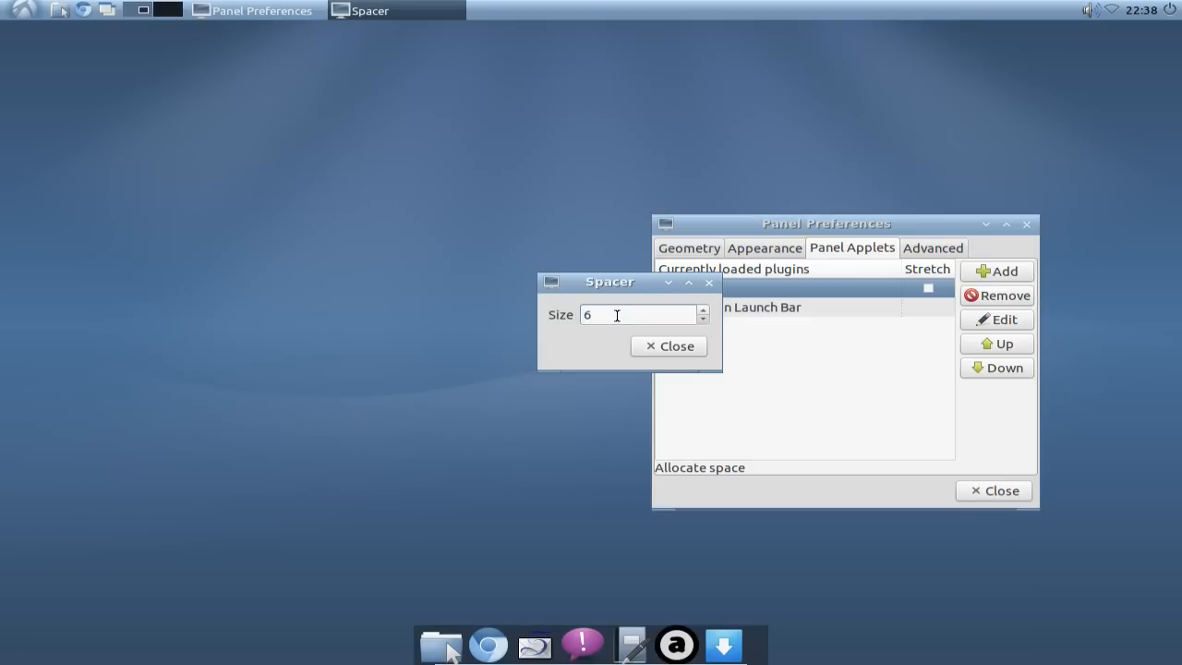
{"action": "scroll", "coordinate": [617, 315], "scroll_direction": "up", "scroll_amount": 1}
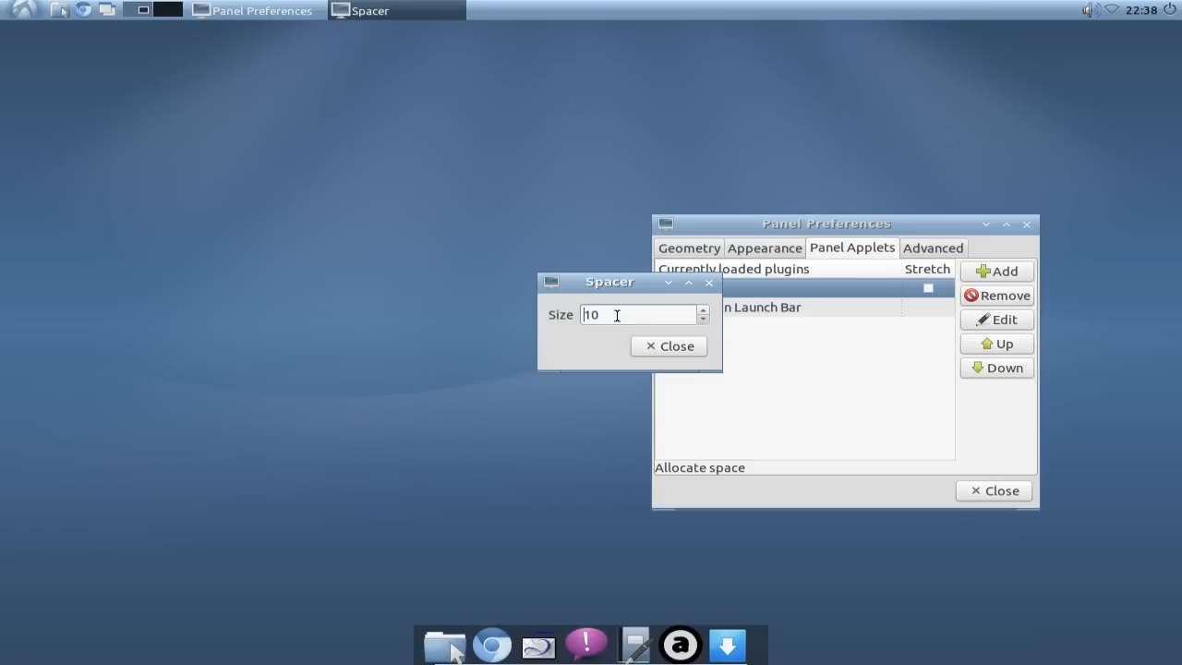
{"action": "scroll", "coordinate": [617, 315], "scroll_direction": "up", "scroll_amount": 2}
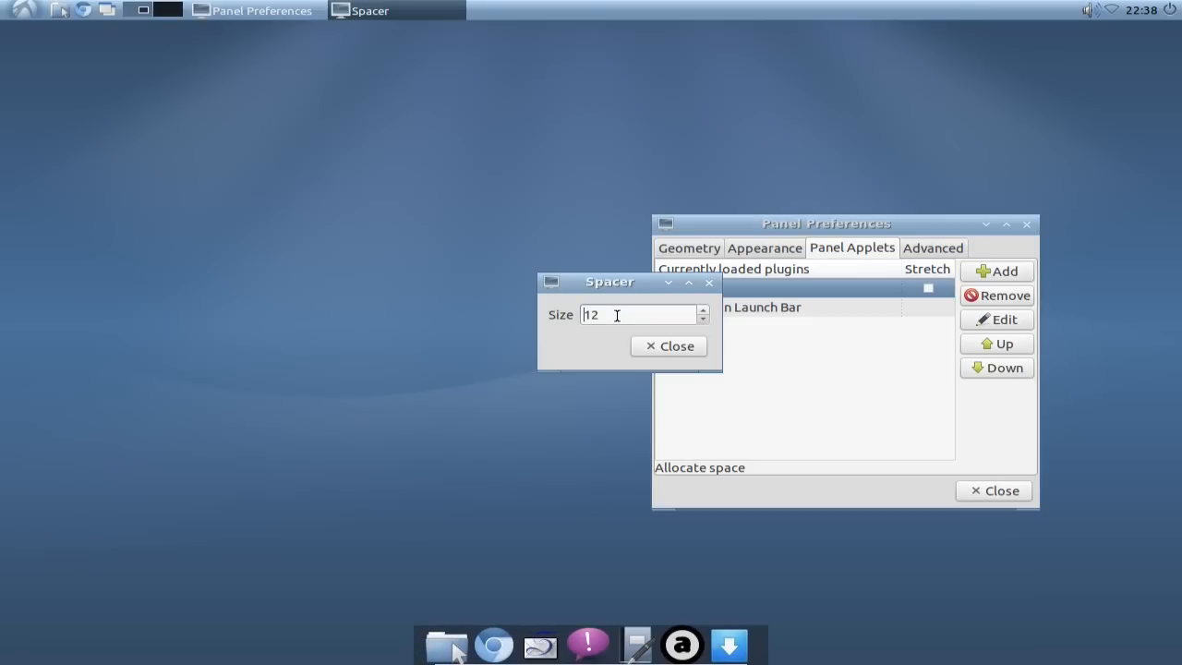
{"action": "left_click", "coordinate": [663, 346]}
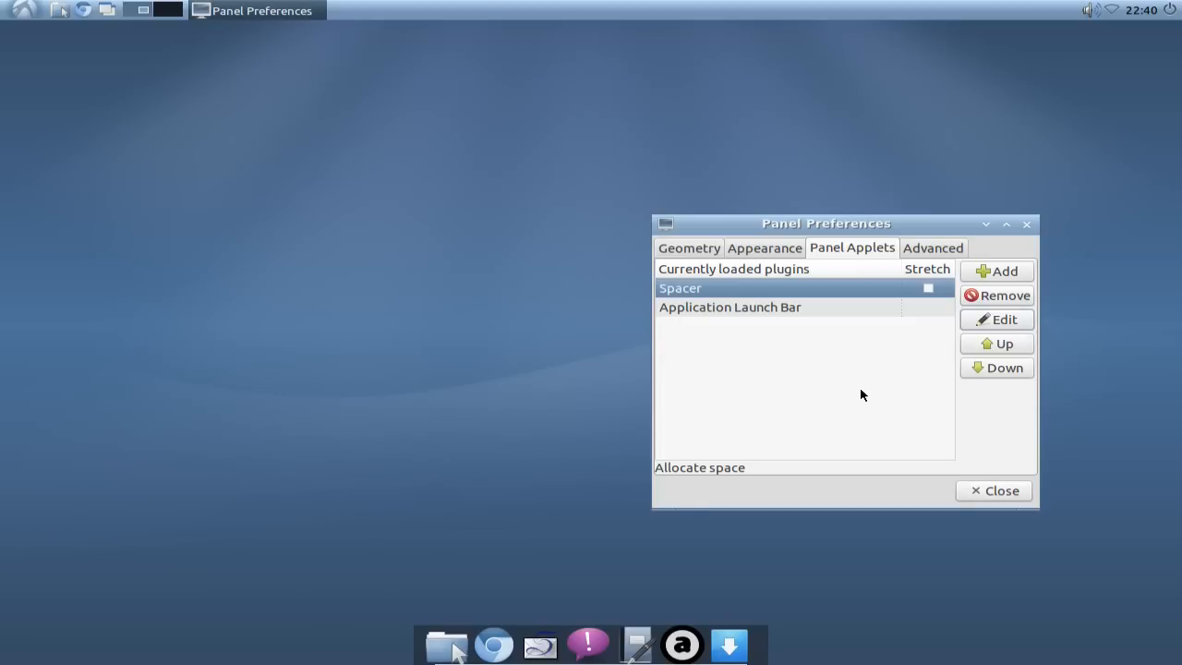
{"action": "left_click", "coordinate": [994, 492]}
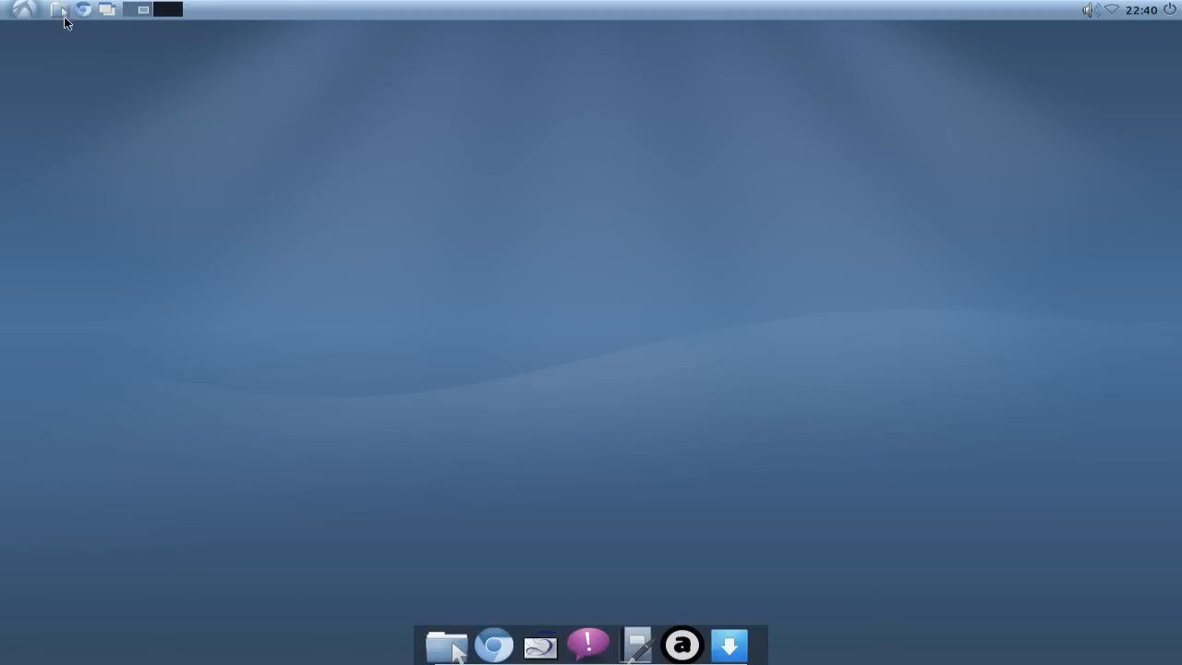
Remove the Application Launch Bar from the main panel
{"action": "right_click", "coordinate": [75, 17]}
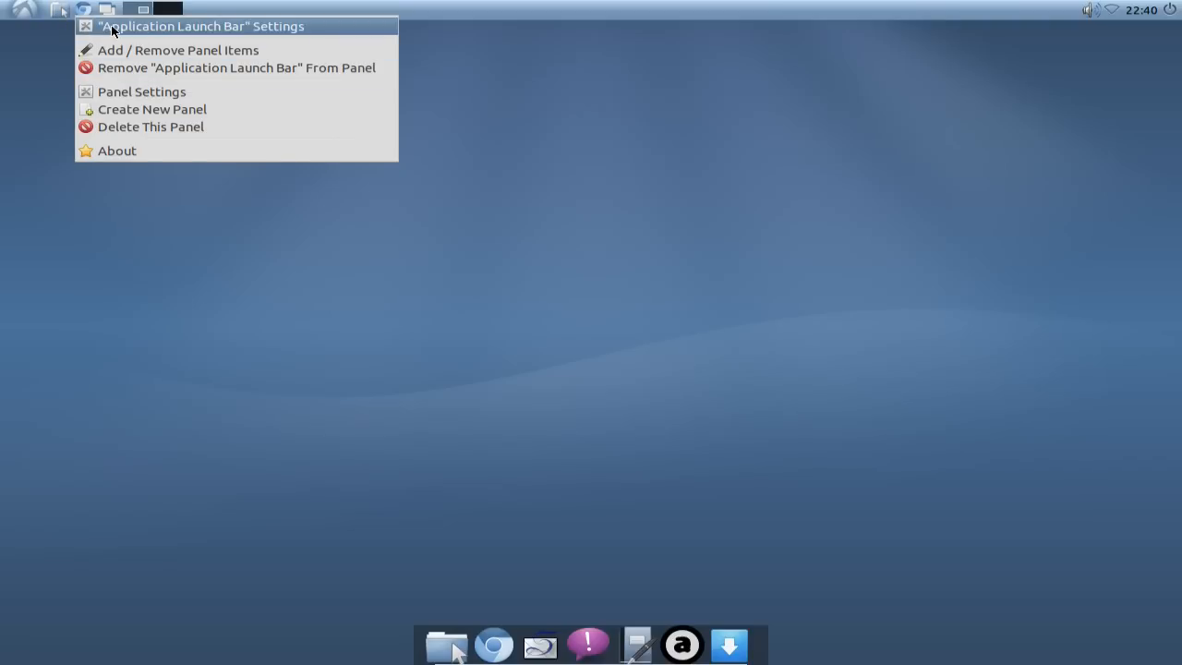
{"action": "left_click", "coordinate": [185, 69]}
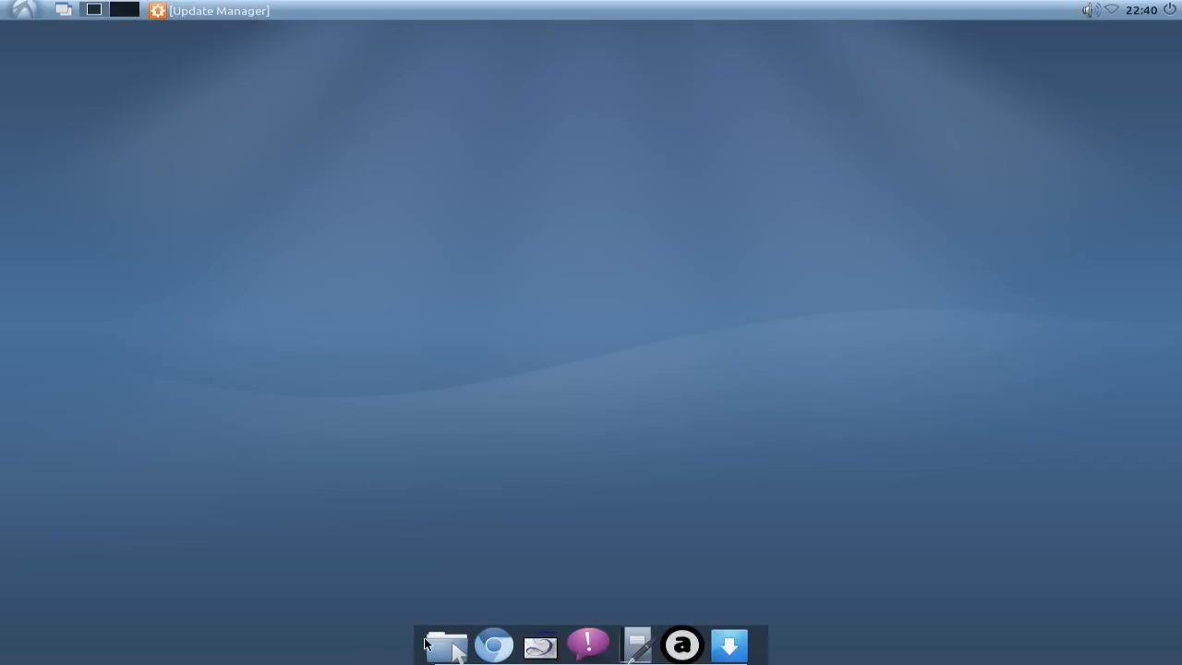
Make the dock panel minimize when not in use and close its preferences
{"action": "right_click", "coordinate": [760, 641]}
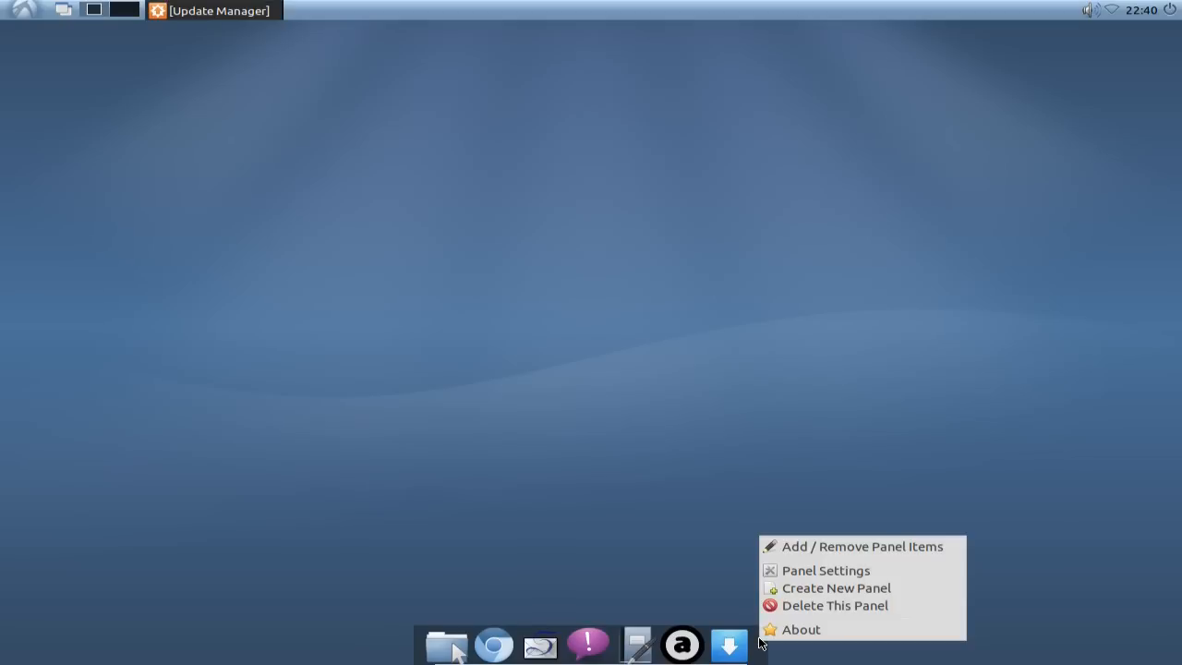
{"action": "left_click", "coordinate": [789, 572]}
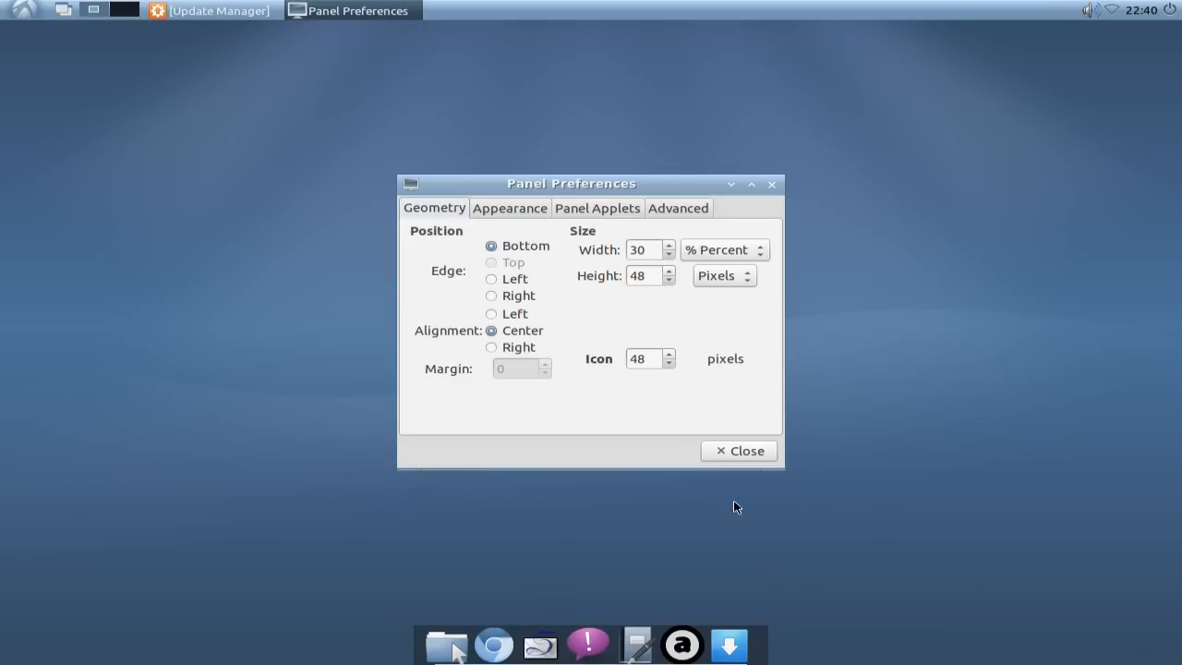
{"action": "left_click", "coordinate": [667, 210]}
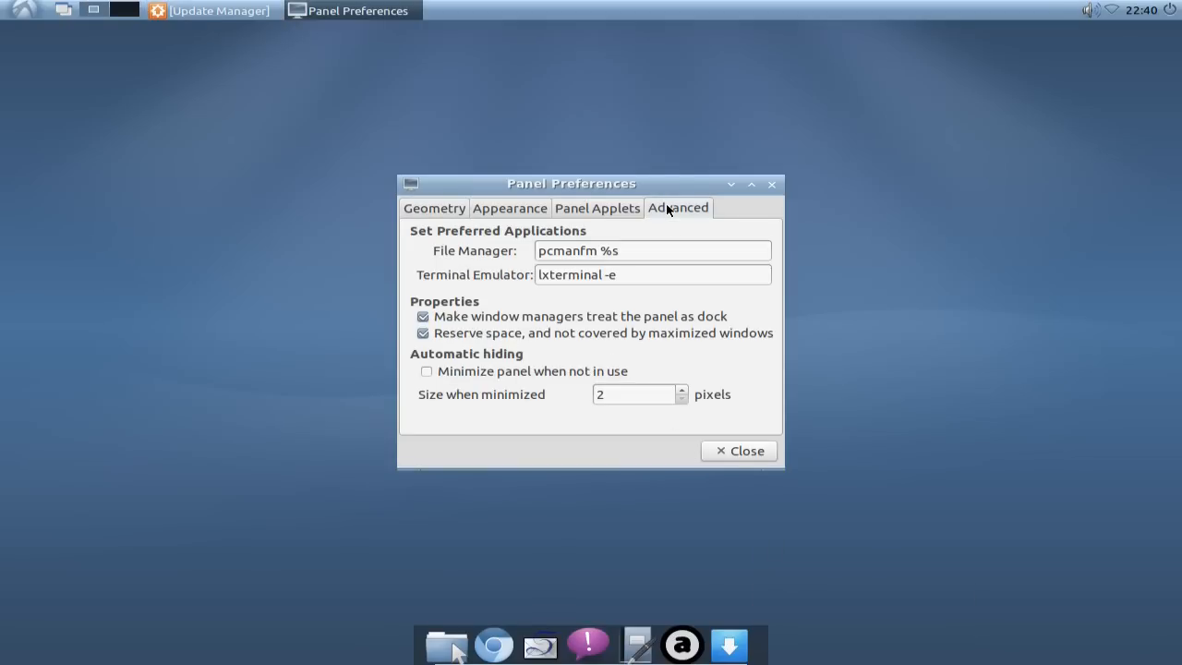
{"action": "left_click", "coordinate": [529, 375]}
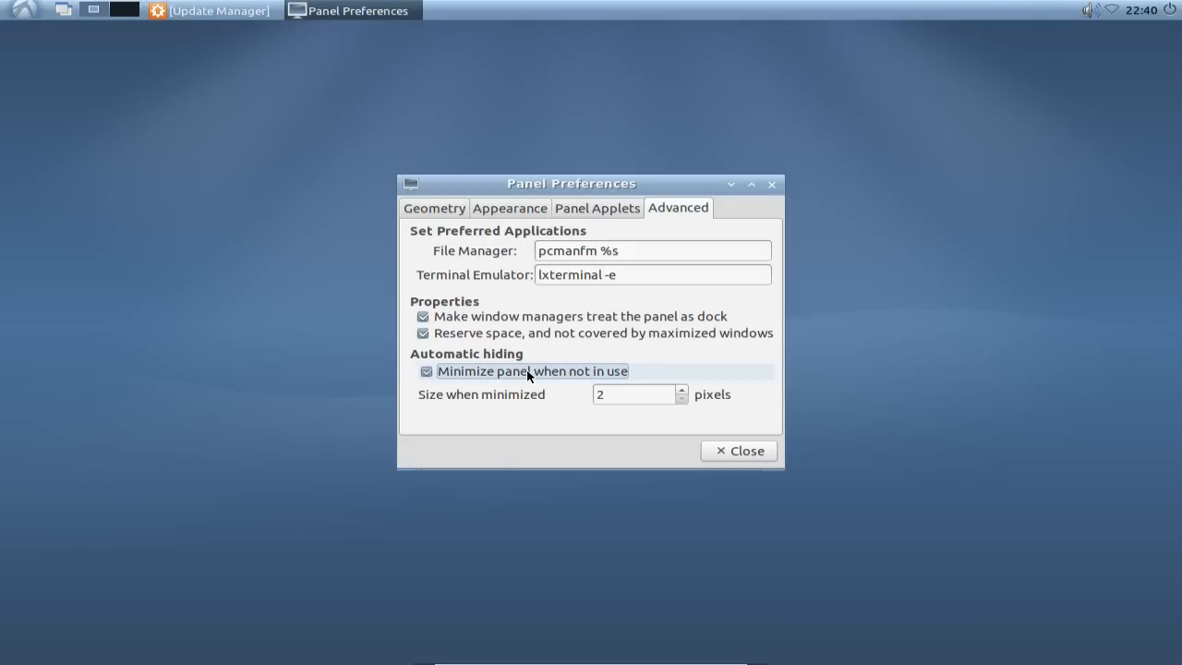
{"action": "left_click", "coordinate": [743, 453]}
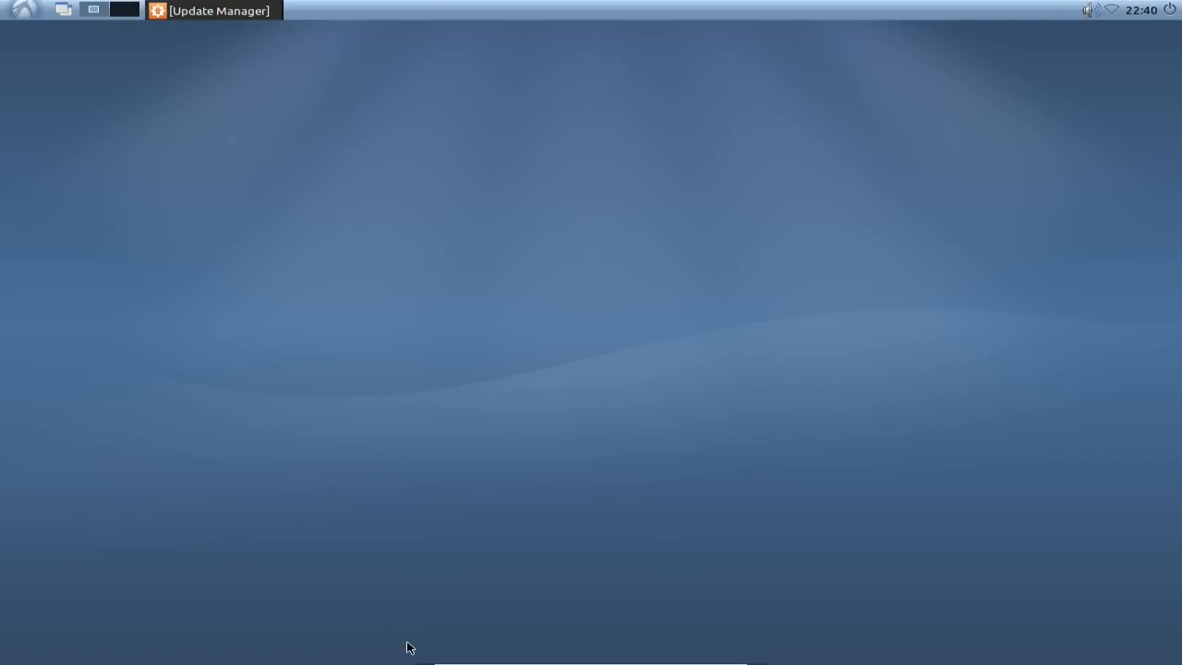
Reveal the hidden dock panel, reopen its preferences and examine its automatic hiding options
{"action": "mouse_move", "coordinate": [414, 662]}
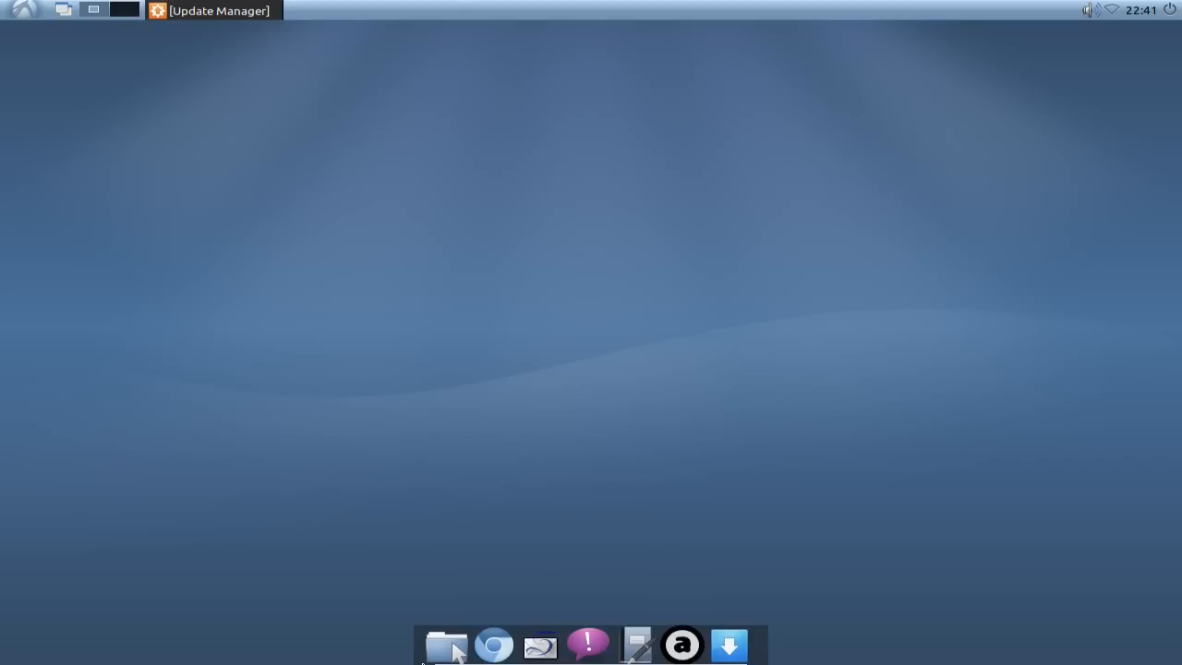
{"action": "right_click", "coordinate": [422, 657]}
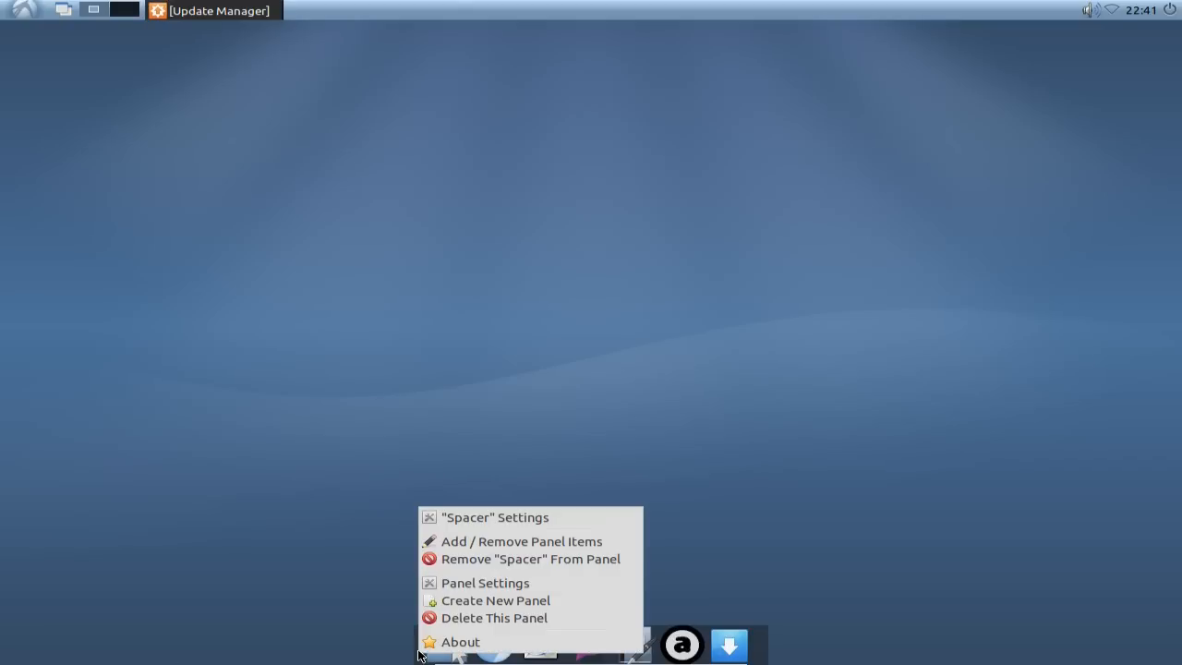
{"action": "left_click", "coordinate": [427, 584]}
{"action": "left_click", "coordinate": [671, 228]}
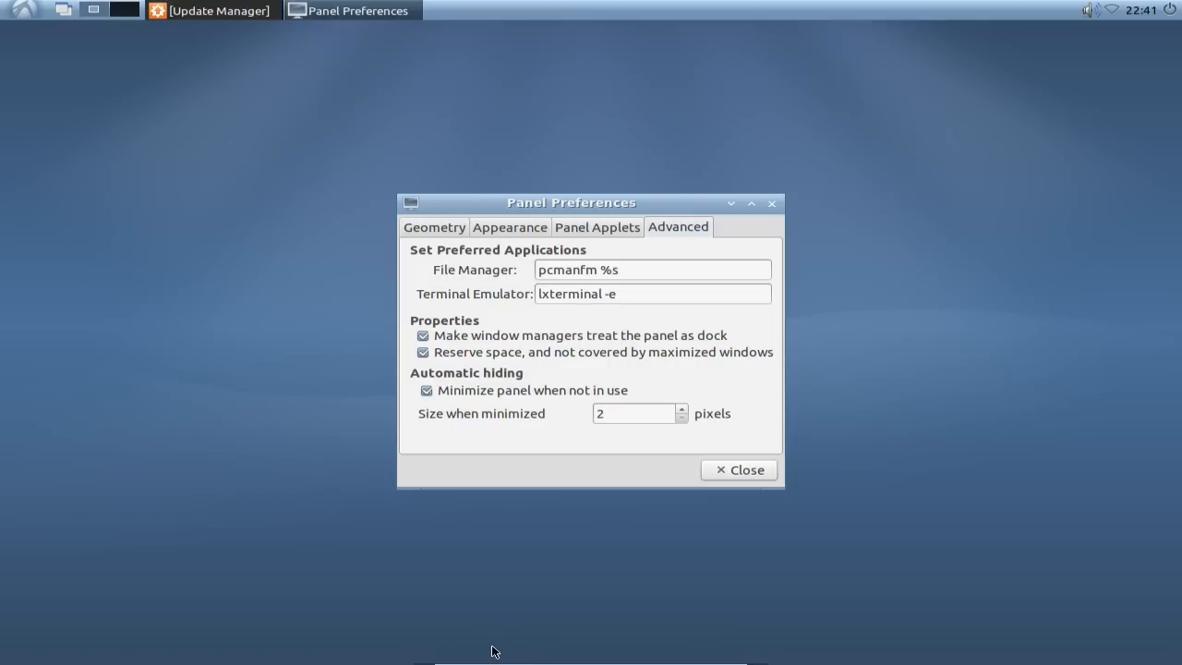
{"action": "mouse_move", "coordinate": [449, 663]}
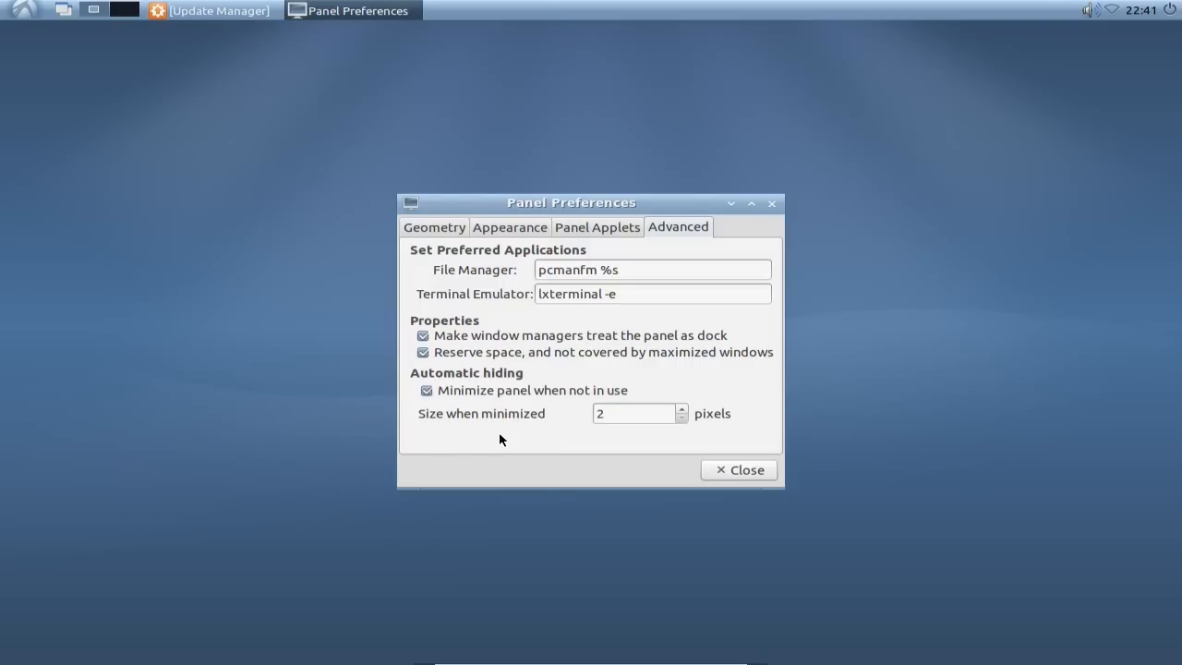
Move the dock panel to the left screen edge and reveal it there
{"action": "left_click", "coordinate": [442, 229]}
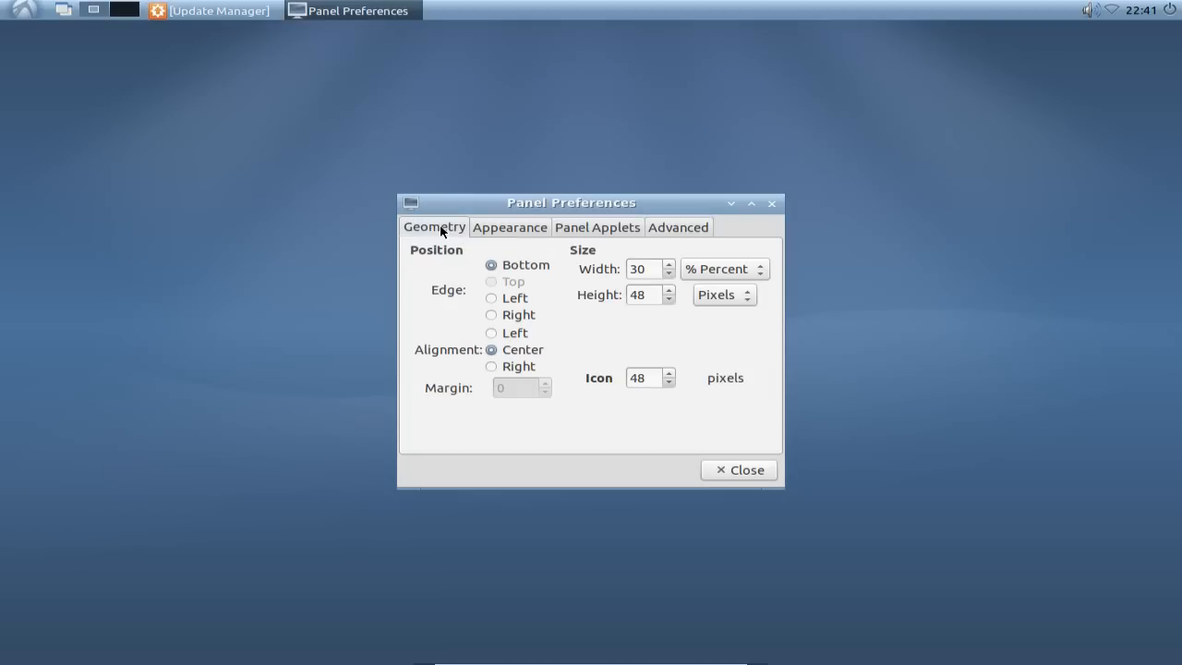
{"action": "left_click", "coordinate": [514, 303]}
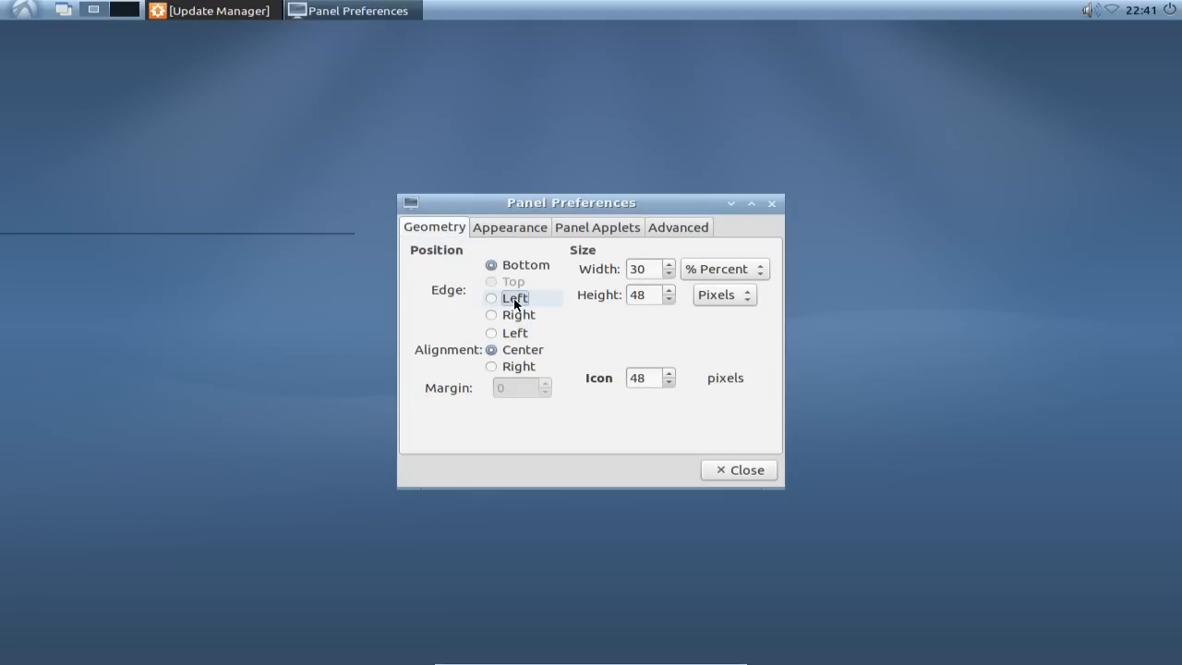
{"action": "mouse_move", "coordinate": [7, 279]}
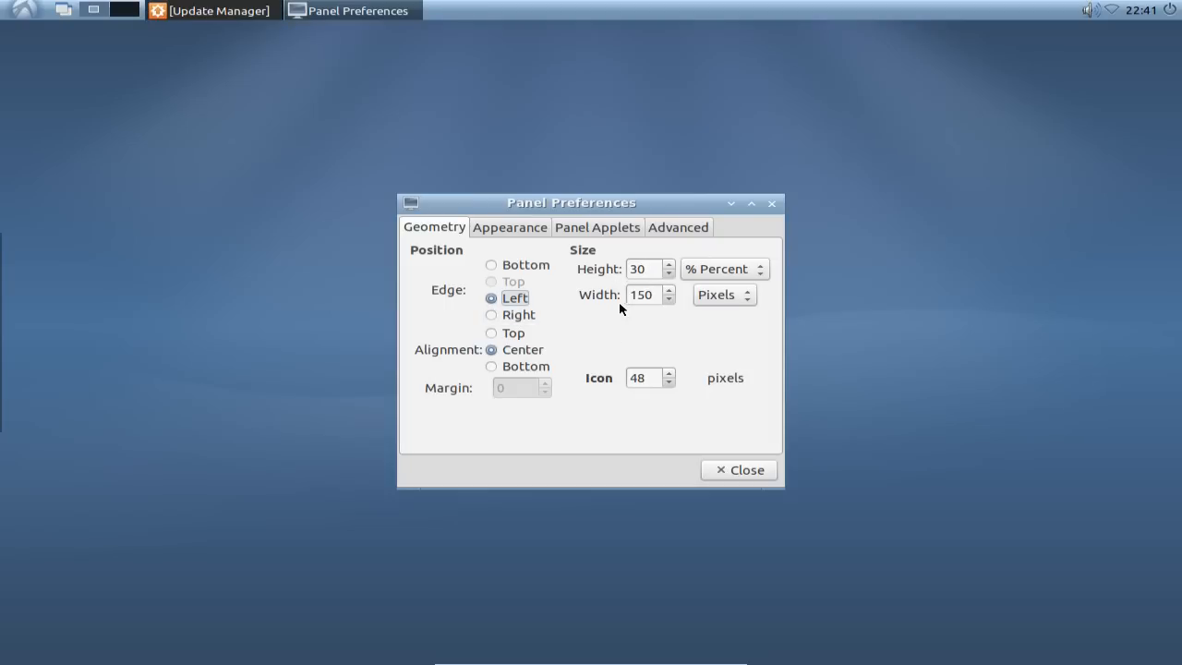
Switch the dock panel's height unit to pixels, then set its height to 150 and its width to 30 pixels
{"action": "left_click", "coordinate": [762, 274]}
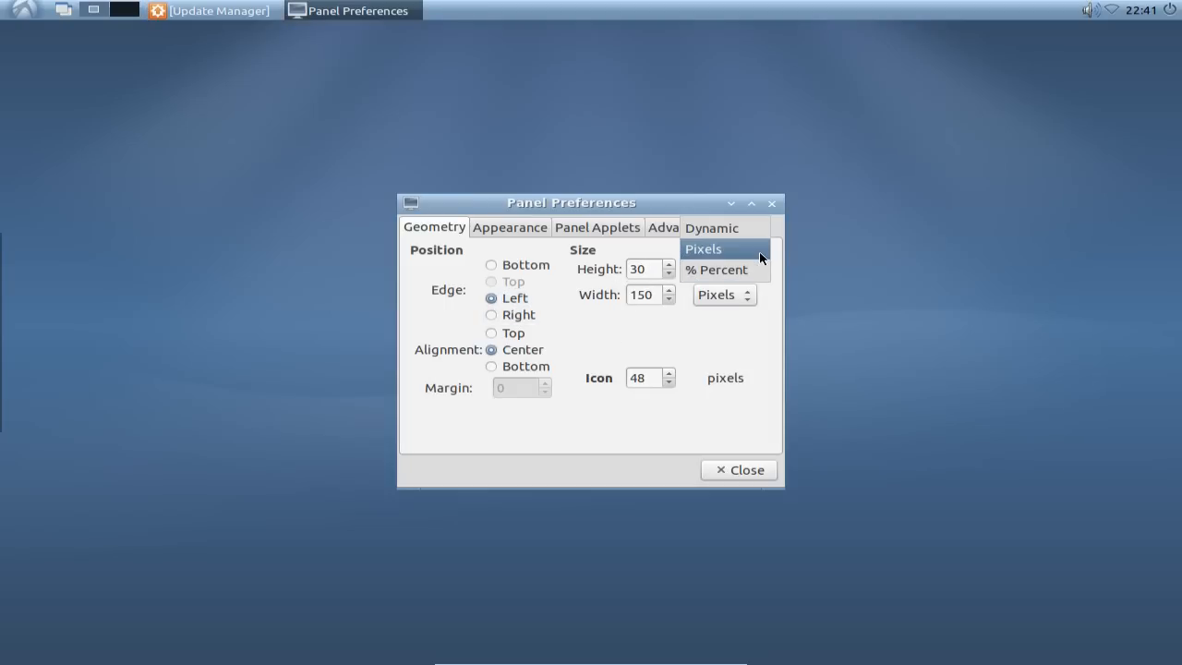
{"action": "left_click", "coordinate": [762, 258]}
{"action": "double_click", "coordinate": [643, 269]}
{"action": "type", "text": "15"}
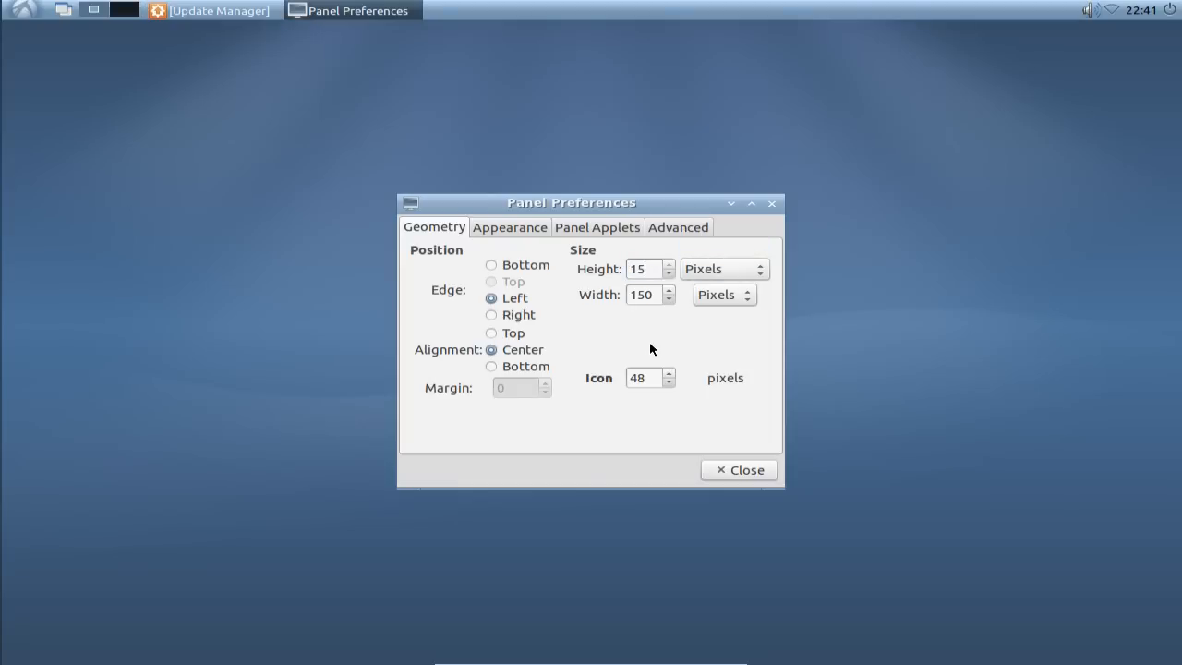
{"action": "type", "text": "0"}
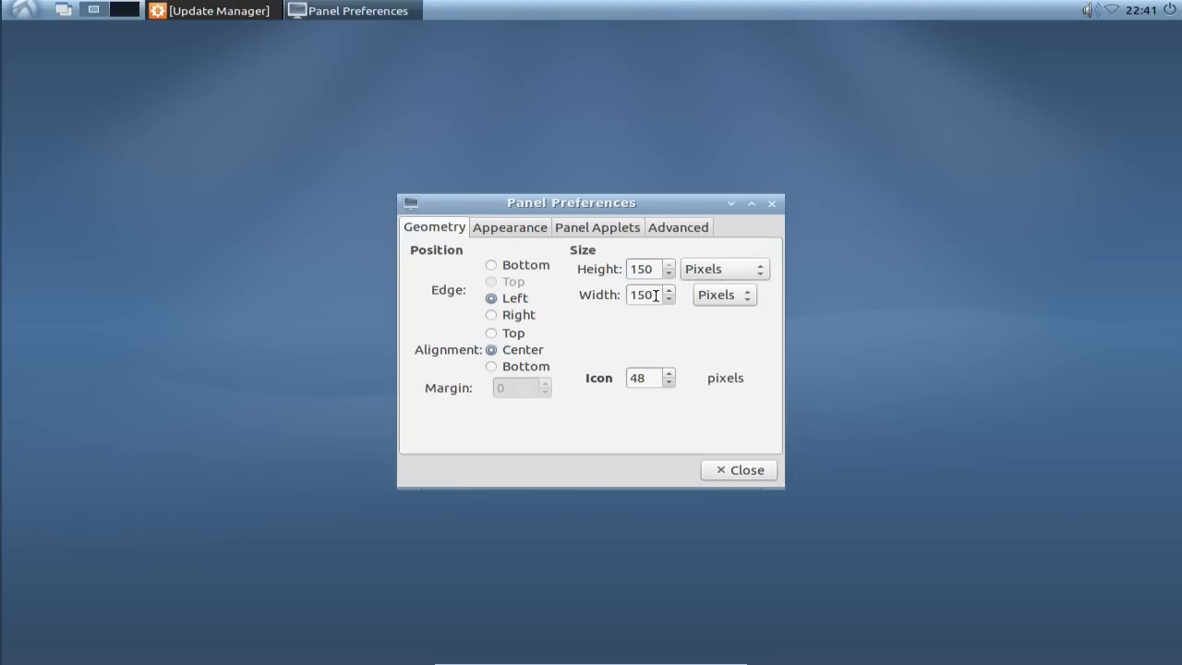
{"action": "double_click", "coordinate": [656, 294]}
{"action": "type", "text": "30"}
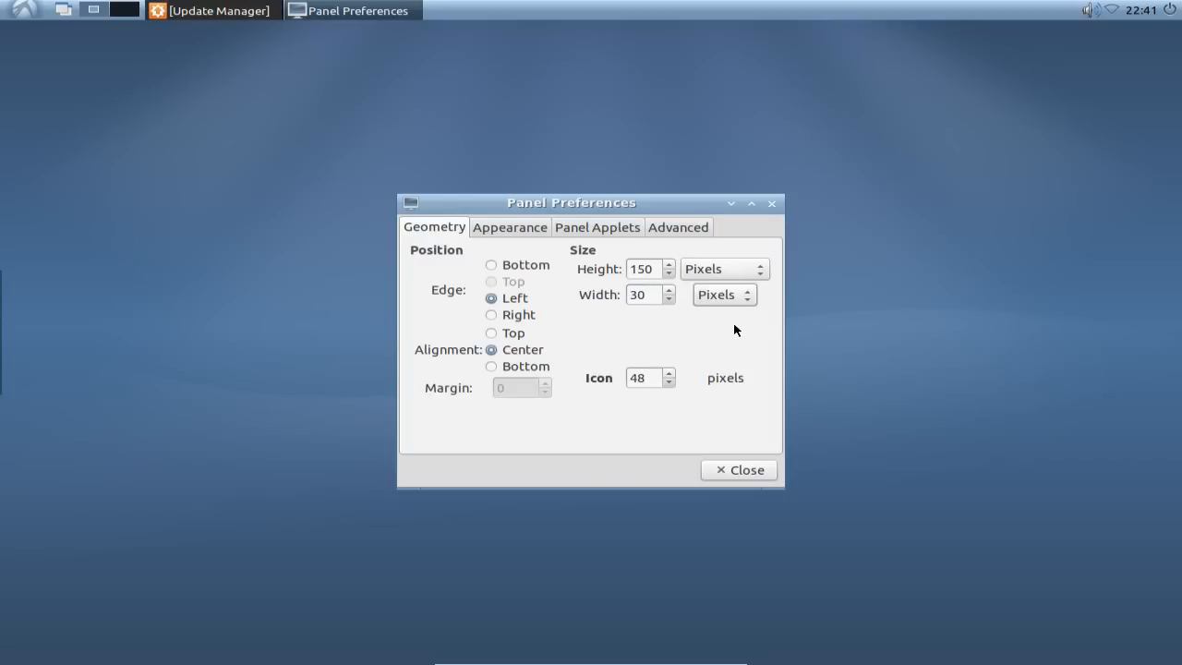
Set the dock panel's width to 48 pixels
{"action": "double_click", "coordinate": [648, 295]}
{"action": "left_click_drag", "start_coordinate": [648, 296], "coordinate": [626, 296]}
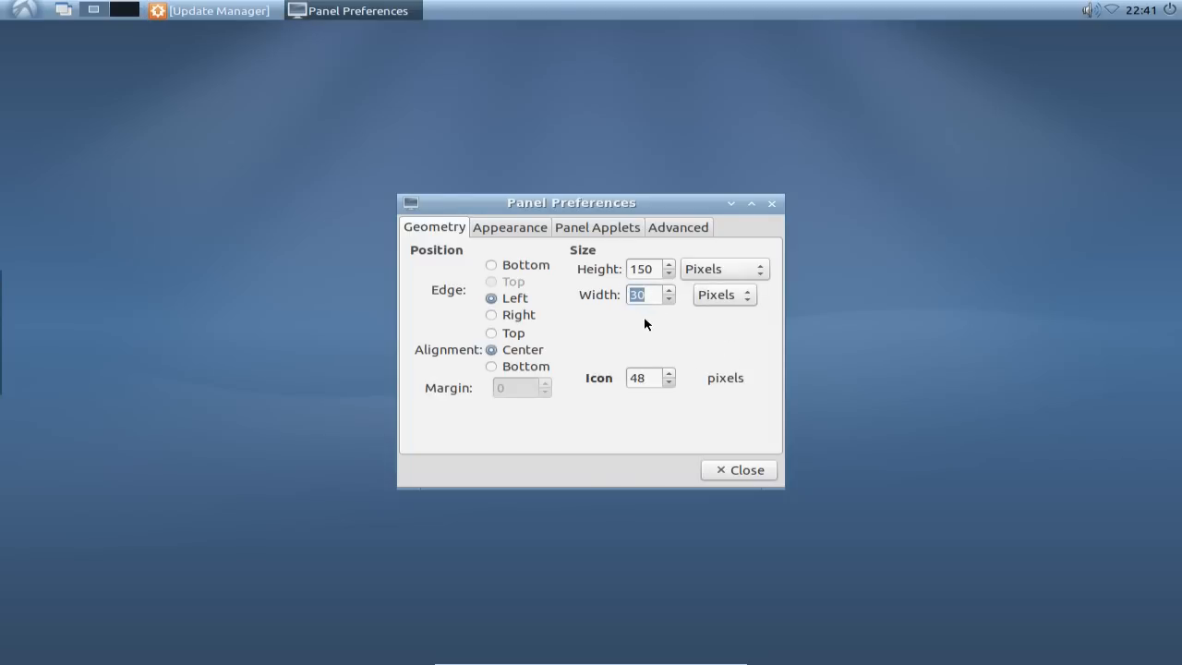
{"action": "type", "text": "48"}
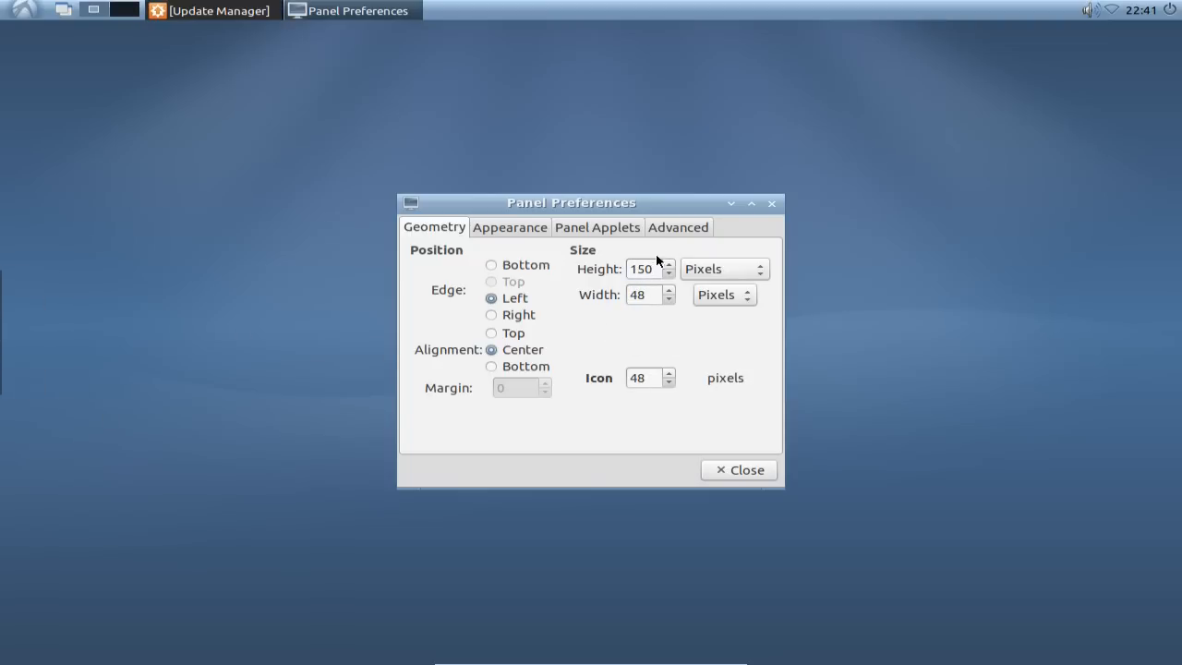
Switch the dock panel's height unit to percent, trying a height of 30 and raising it to 60 percent
{"action": "left_click", "coordinate": [720, 268]}
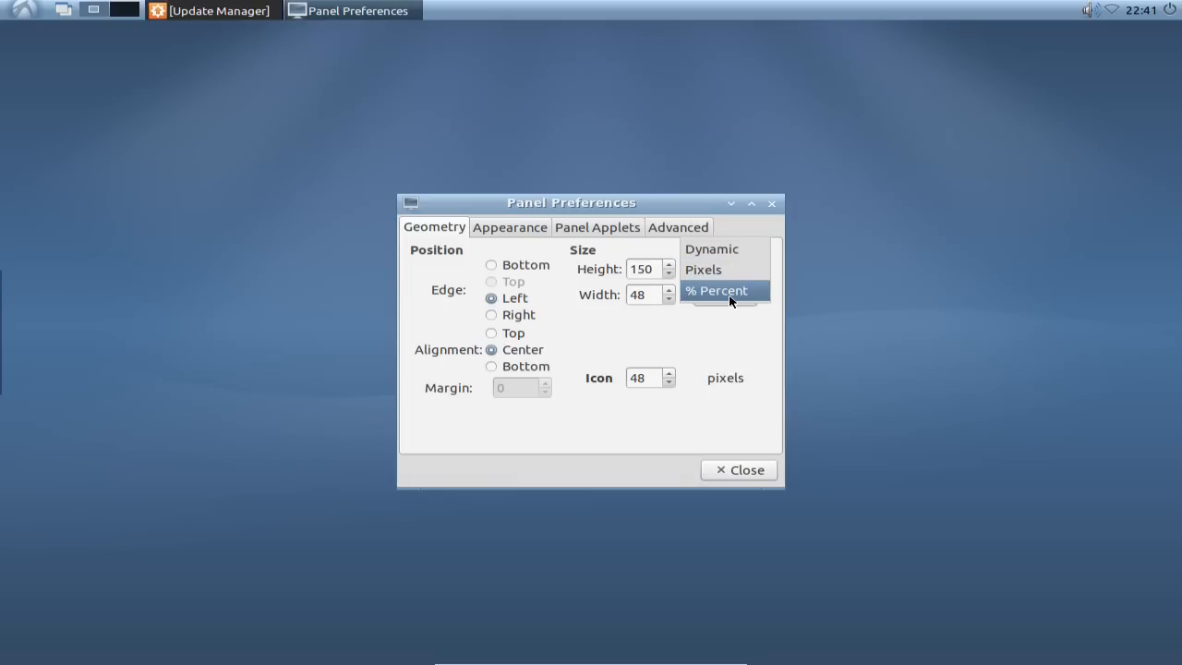
{"action": "left_click", "coordinate": [733, 296]}
{"action": "double_click", "coordinate": [648, 269]}
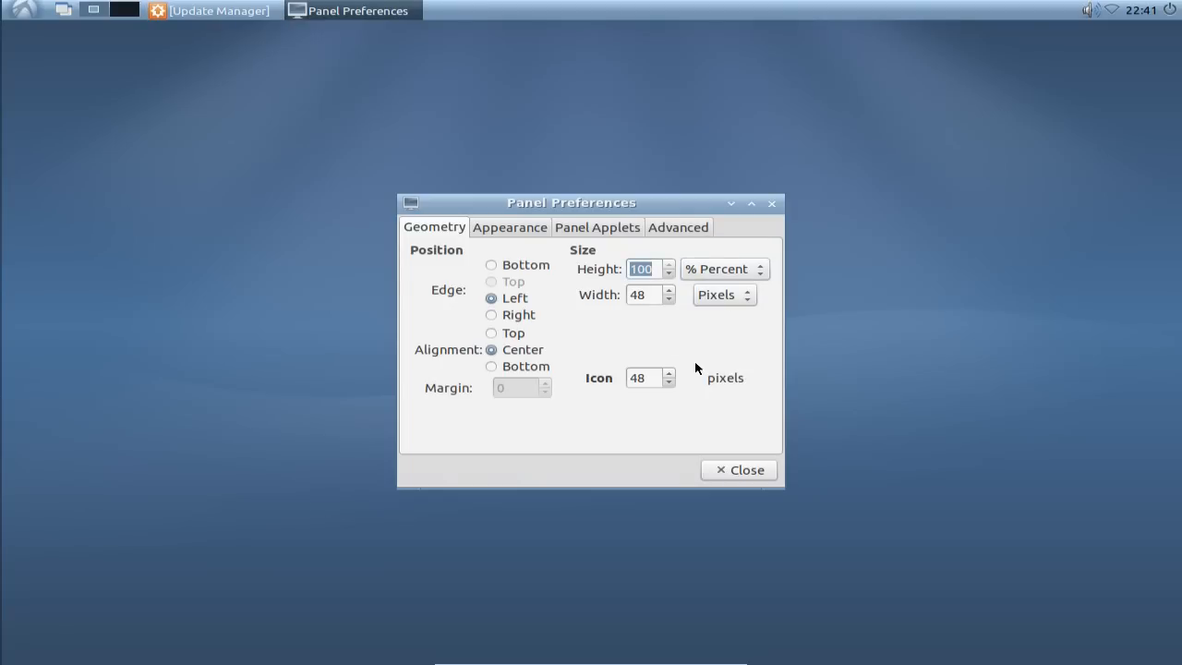
{"action": "type", "text": "30"}
{"action": "key", "text": "Tab"}
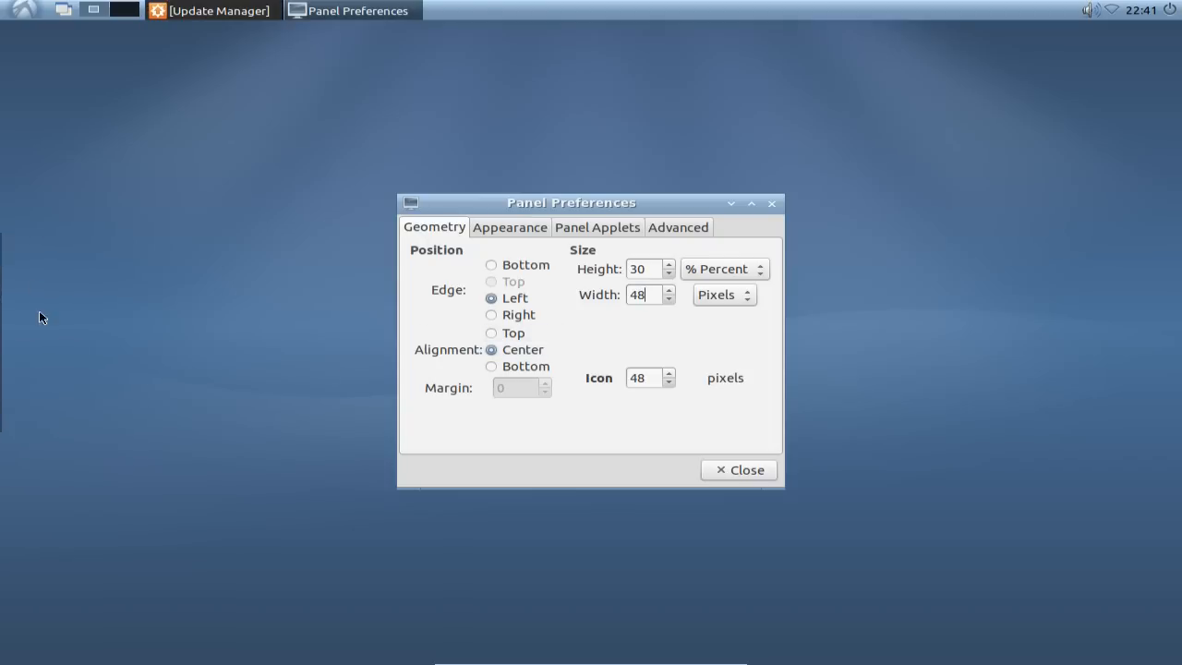
{"action": "double_click", "coordinate": [636, 269]}
{"action": "type", "text": "60"}
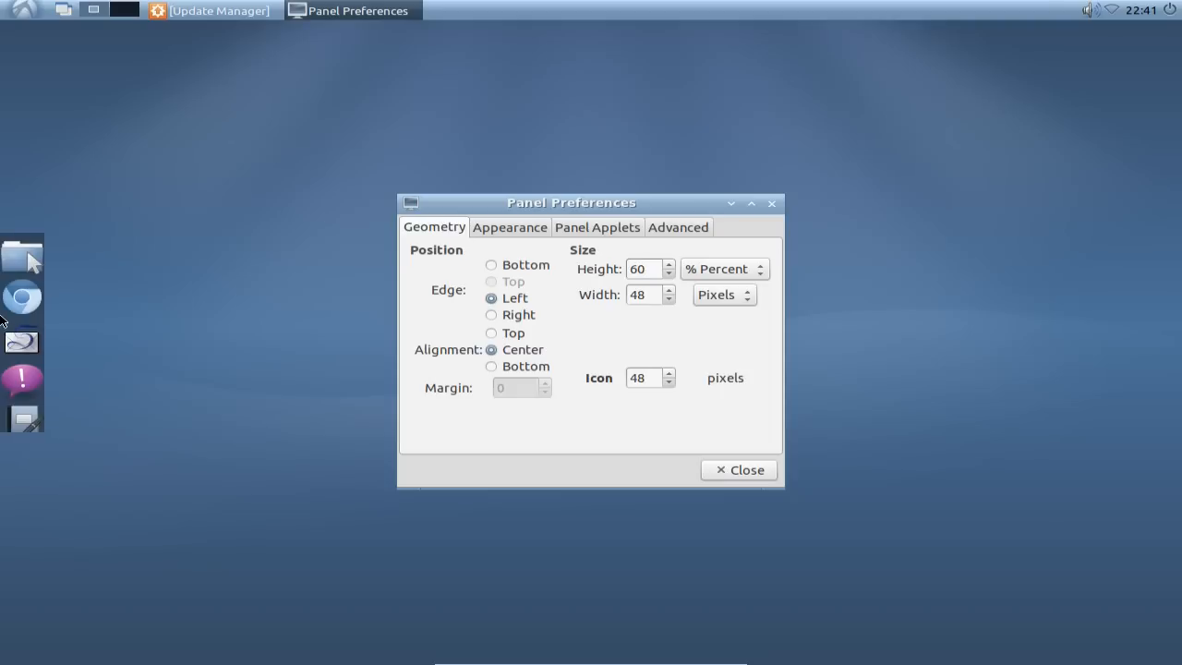
Turn off minimizing for the unused dock panel, reduce its height to 45 percent and close the preferences
{"action": "left_click", "coordinate": [692, 229]}
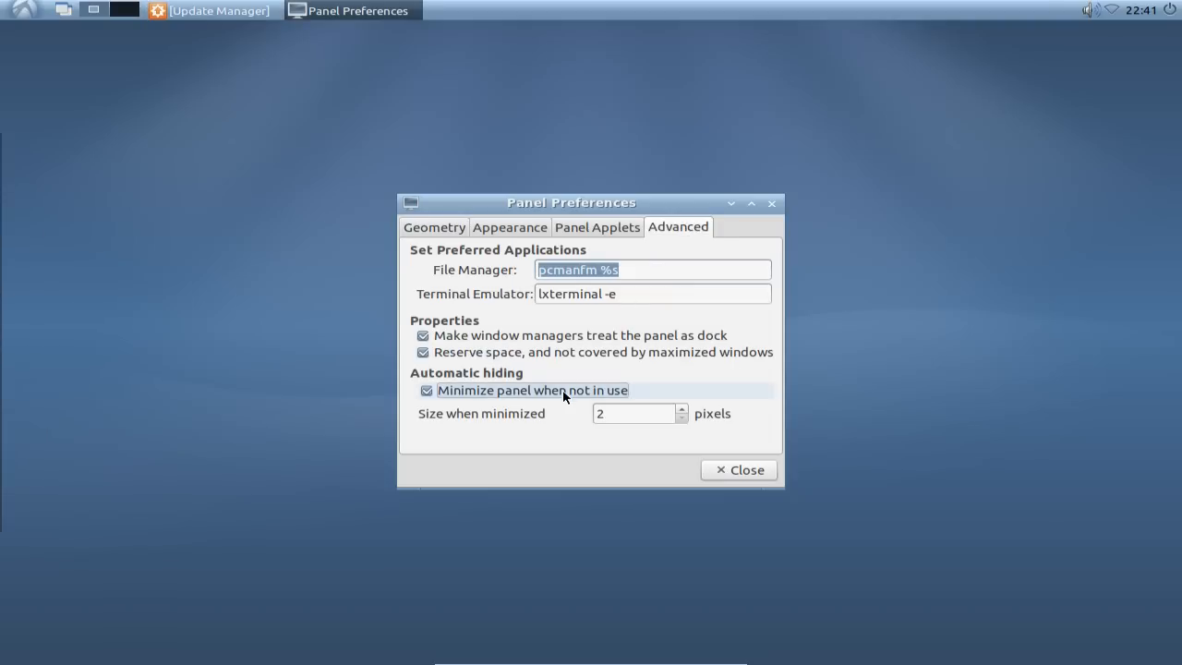
{"action": "left_click", "coordinate": [563, 397]}
{"action": "left_click", "coordinate": [447, 229]}
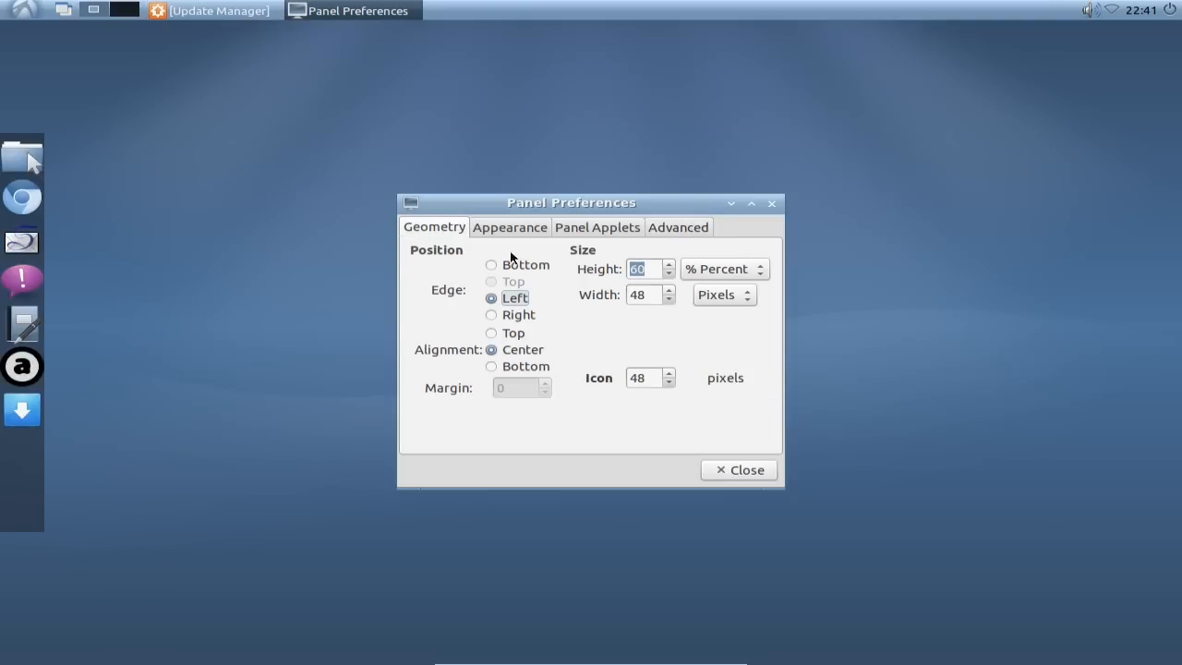
{"action": "scroll", "coordinate": [645, 269], "scroll_direction": "down", "scroll_amount": 15}
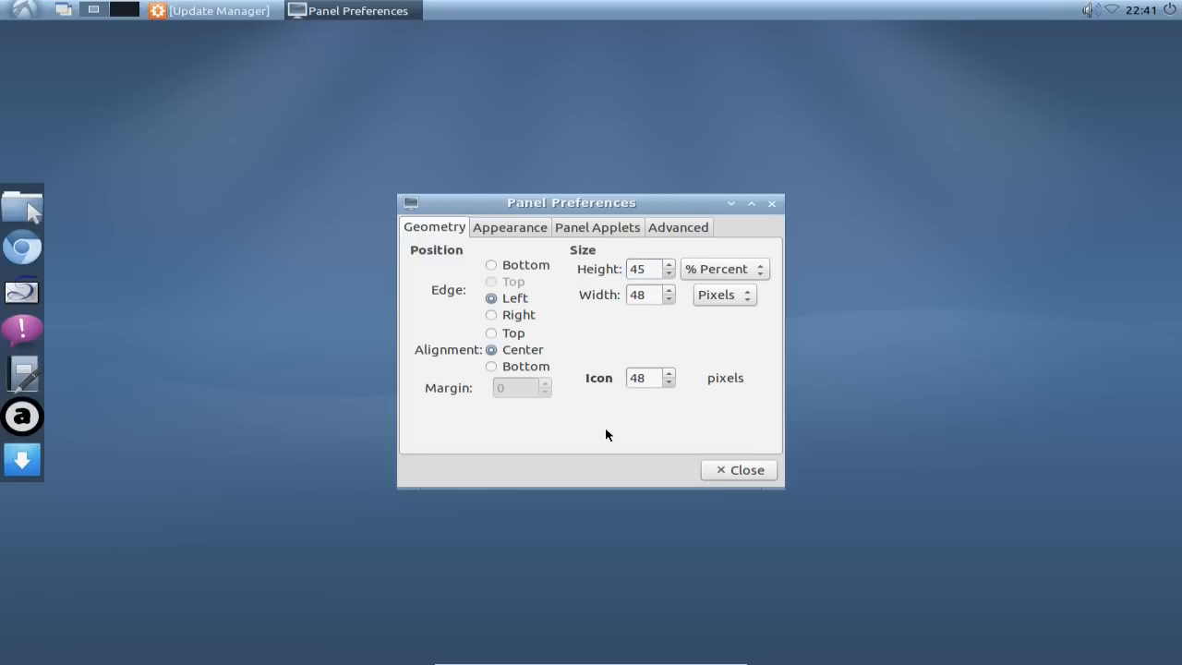
{"action": "left_click", "coordinate": [726, 472]}
{"action": "left_click", "coordinate": [749, 473]}
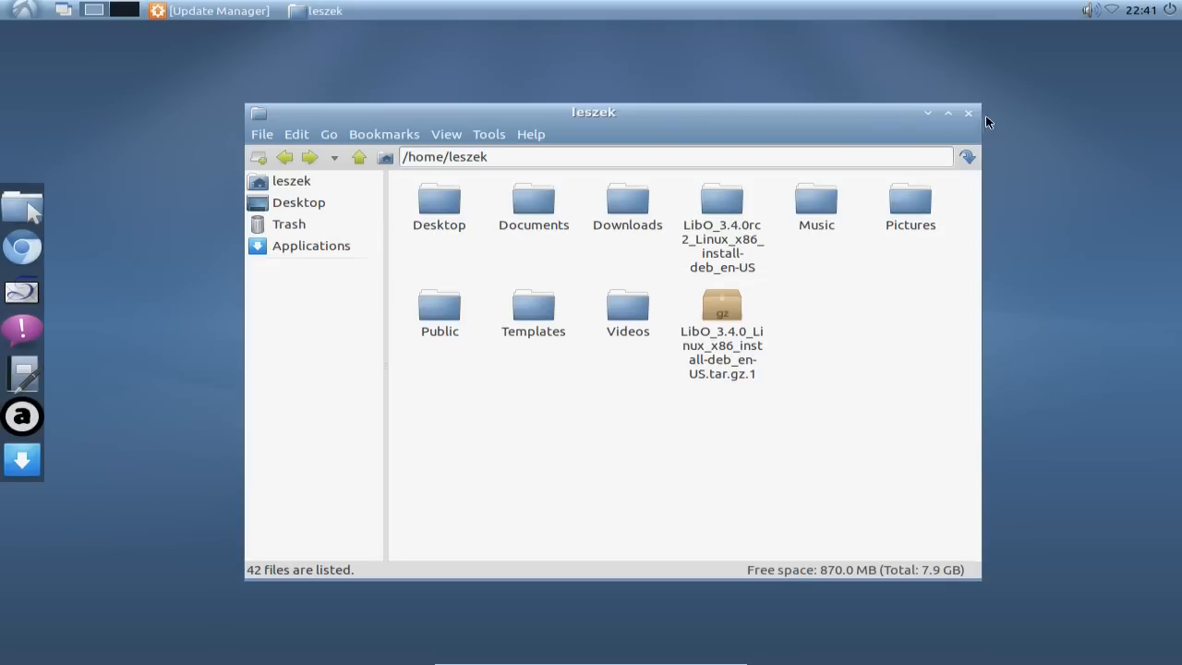
Maximize the file manager window to check how it fits beside the dock, and restore its size
{"action": "left_click", "coordinate": [949, 113]}
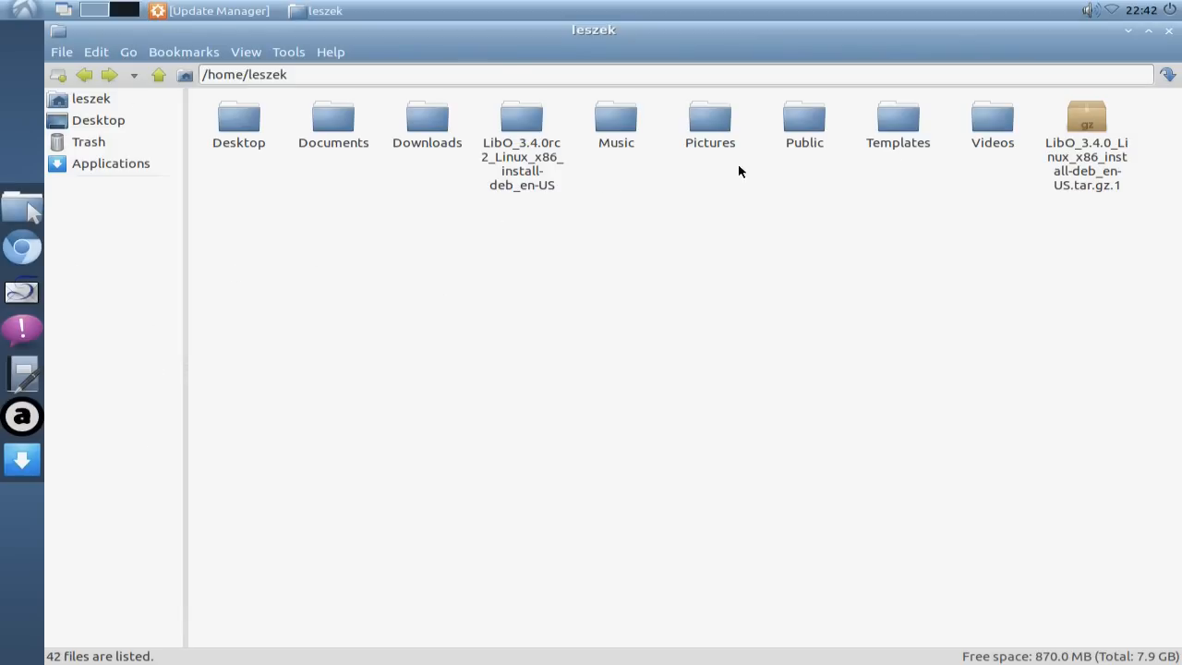
{"action": "left_click", "coordinate": [1149, 31]}
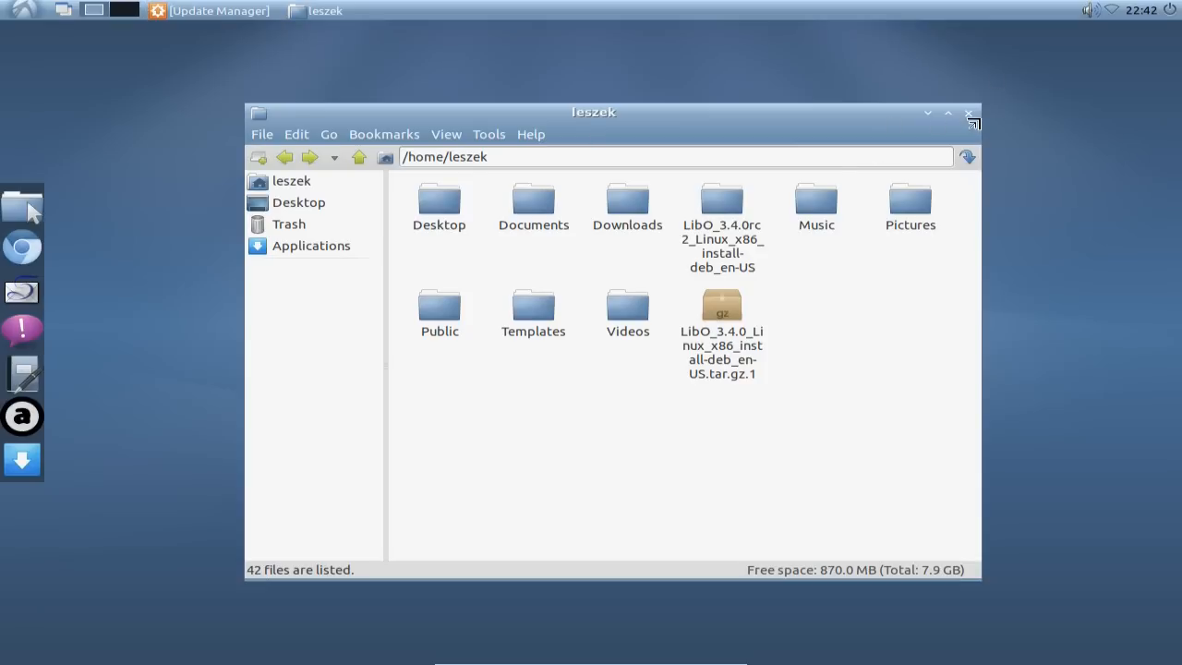
Disable the dock panel's option to reserve space, letting maximized windows extend beneath it
{"action": "right_click", "coordinate": [39, 196]}
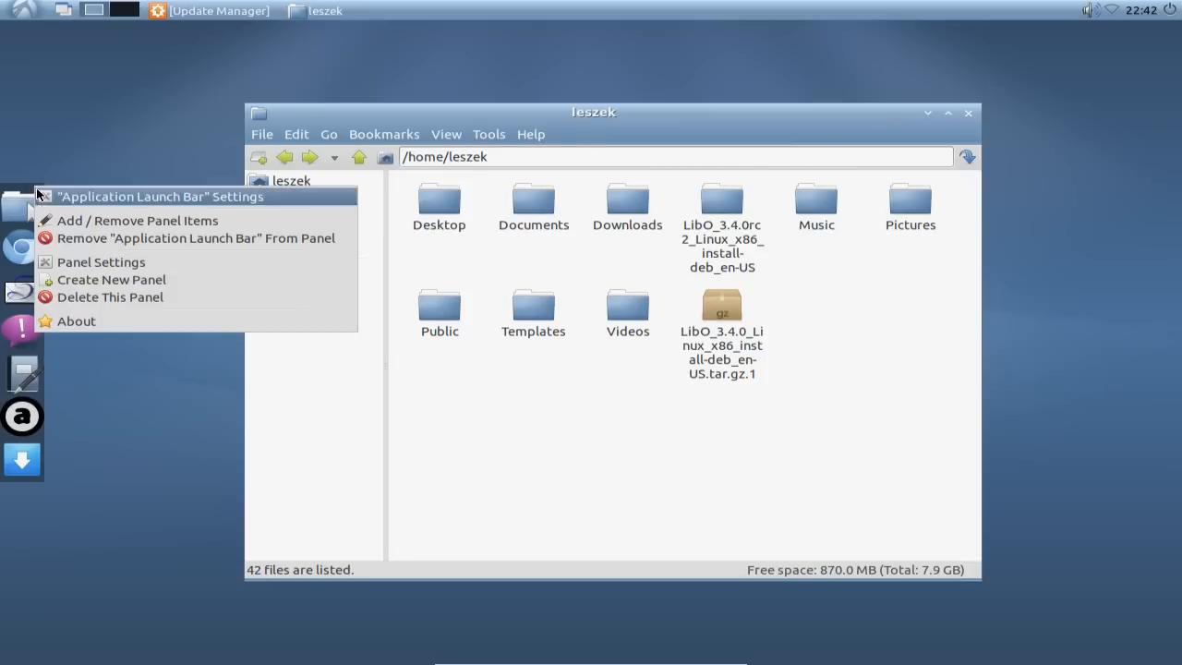
{"action": "left_click", "coordinate": [102, 262]}
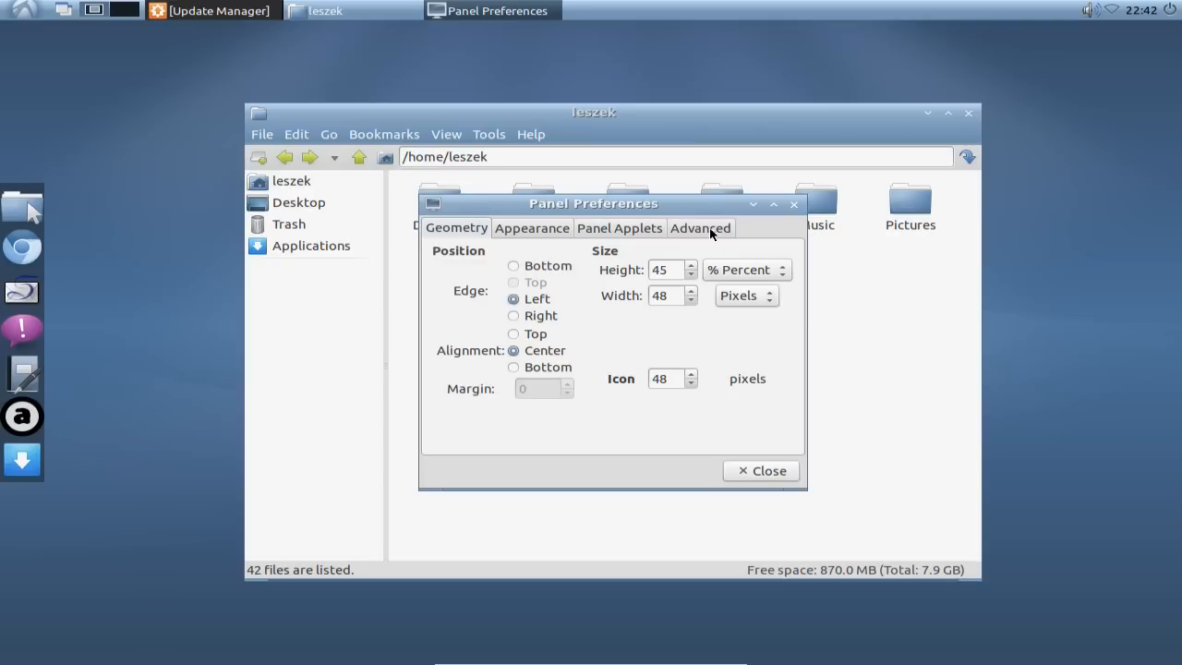
{"action": "left_click", "coordinate": [710, 229]}
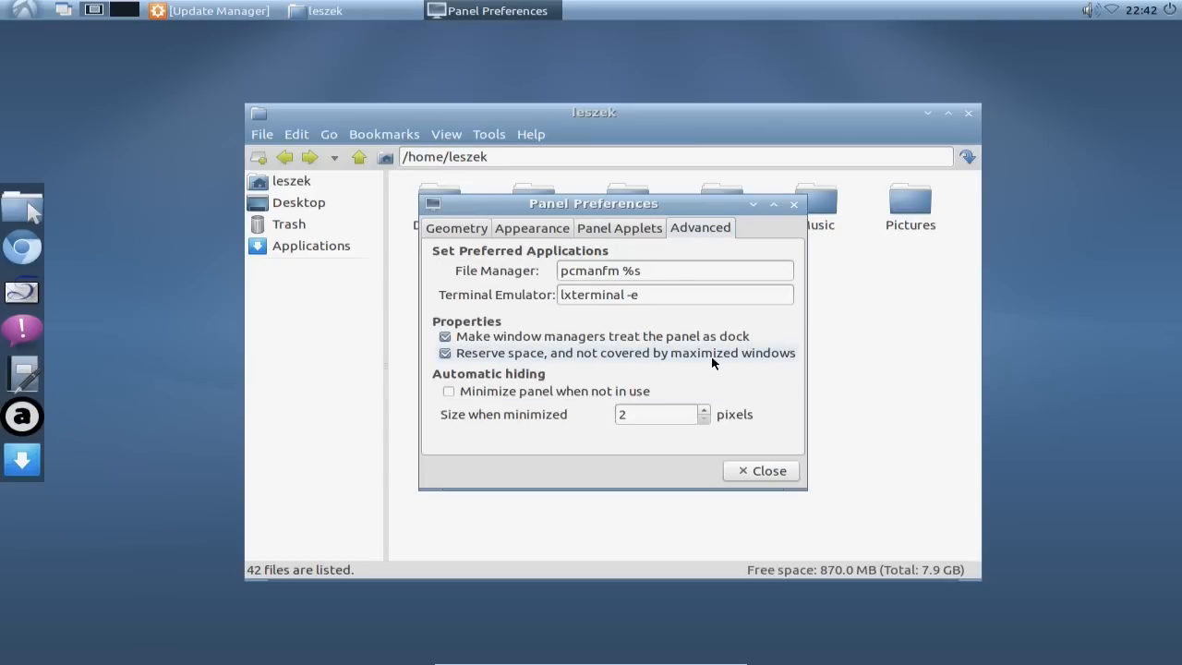
{"action": "left_click", "coordinate": [576, 359]}
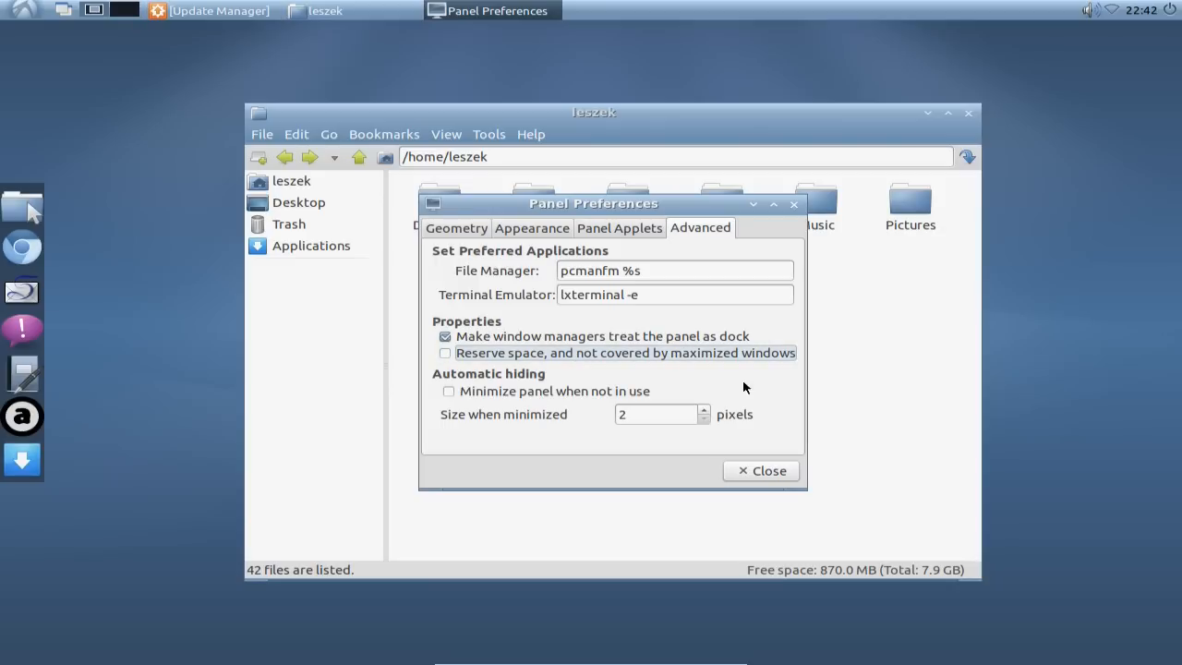
{"action": "left_click", "coordinate": [760, 471]}
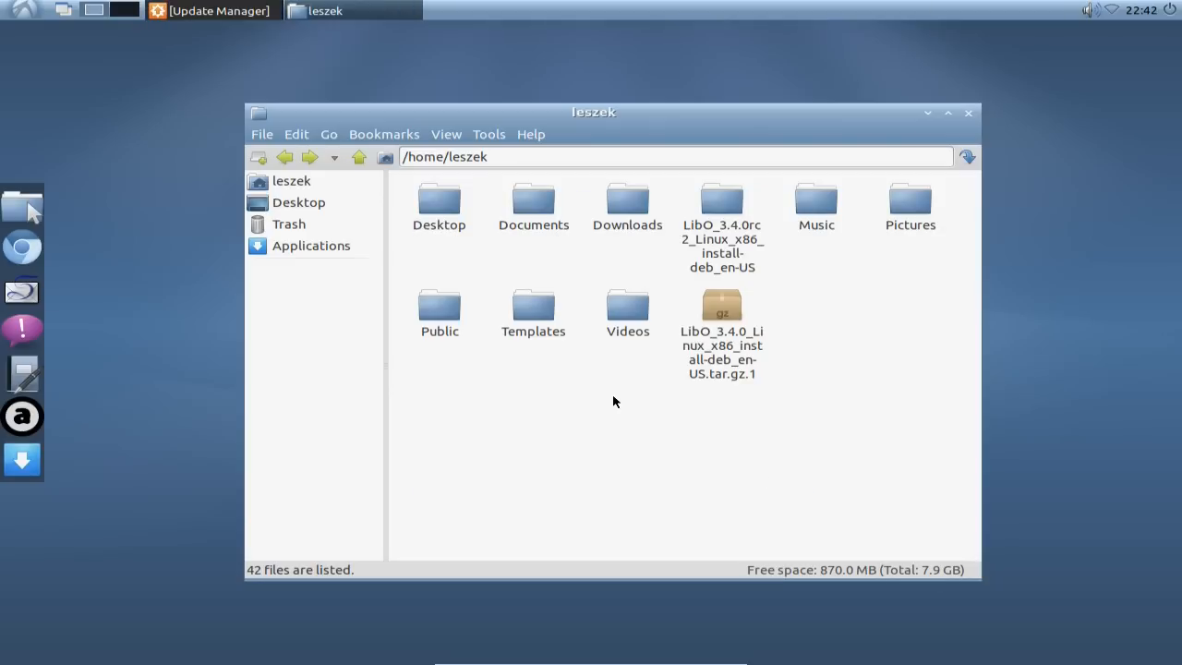
Check how the dock overlaps the maximized file manager window, then restore the window and shift it slightly
{"action": "left_click", "coordinate": [947, 114]}
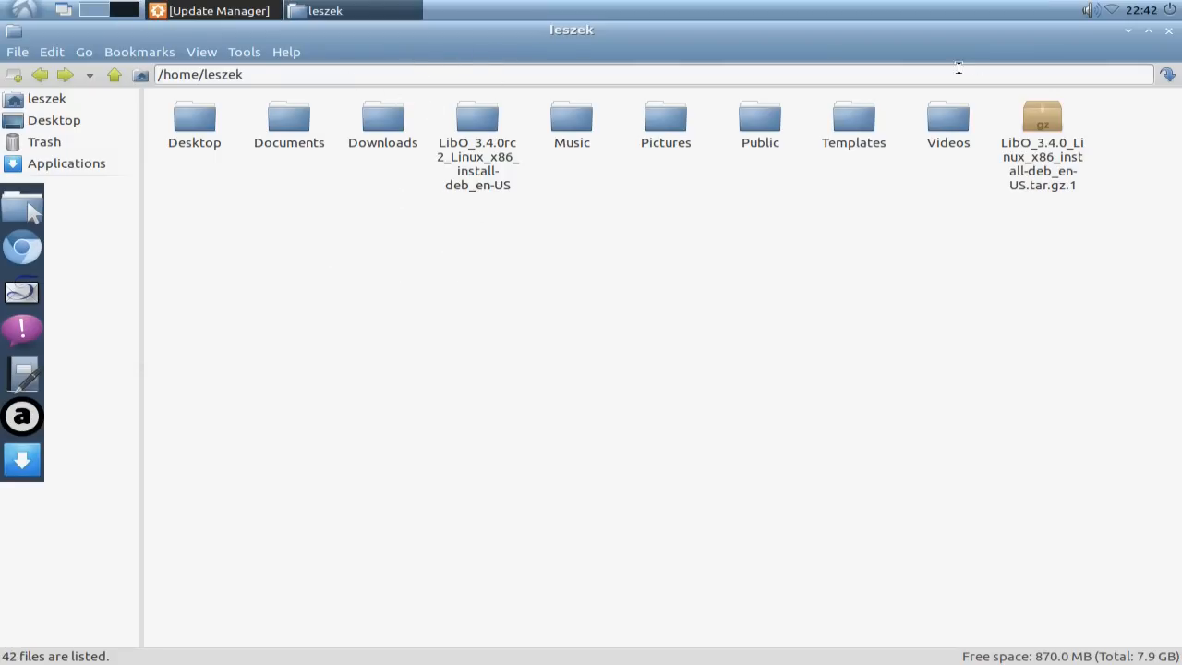
{"action": "left_click", "coordinate": [1147, 31]}
{"action": "left_click_drag", "start_coordinate": [580, 110], "coordinate": [574, 99]}
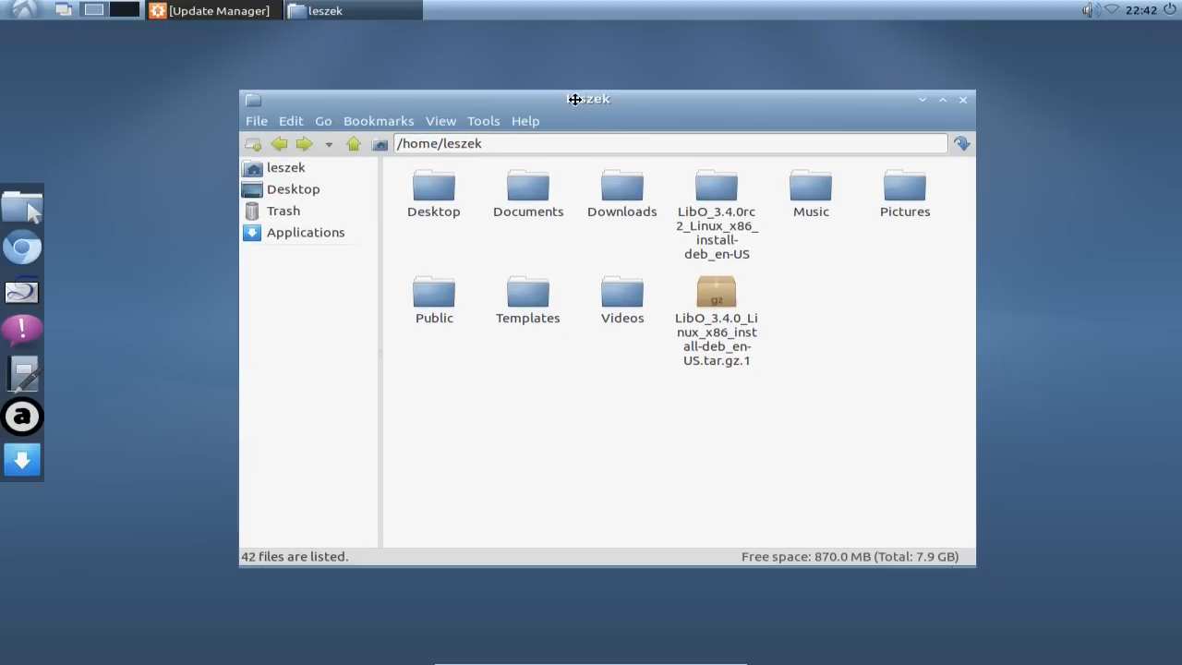
Turn on minimizing of the dock panel when not in use and close its preferences
{"action": "right_click", "coordinate": [38, 187]}
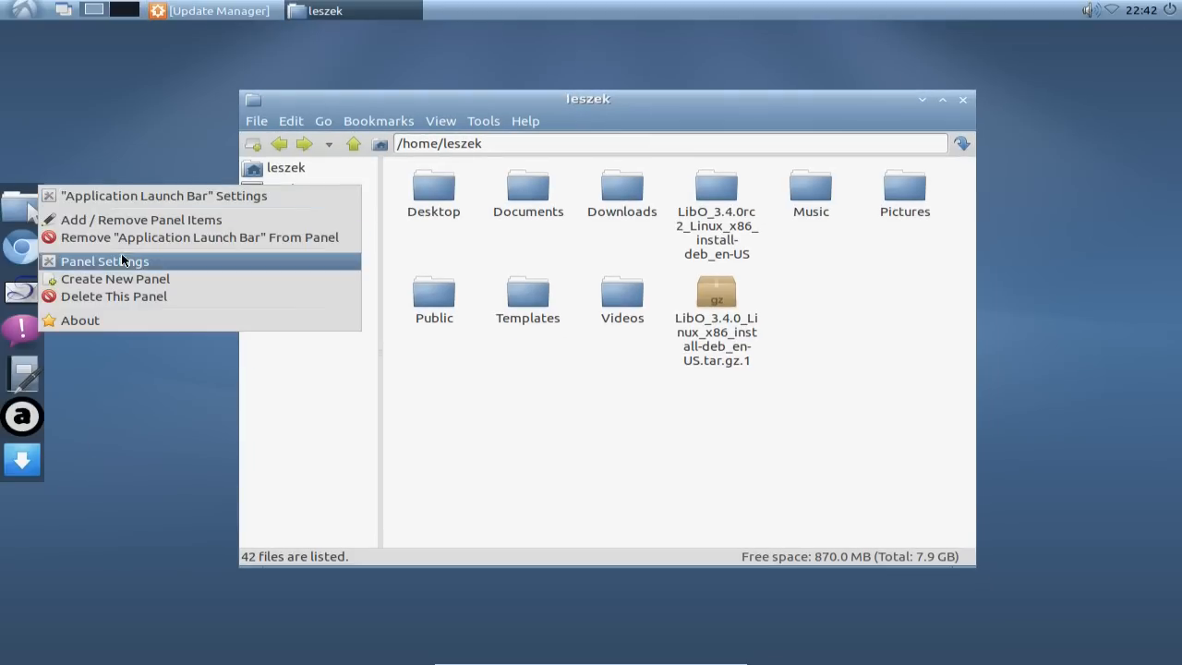
{"action": "left_click", "coordinate": [124, 262]}
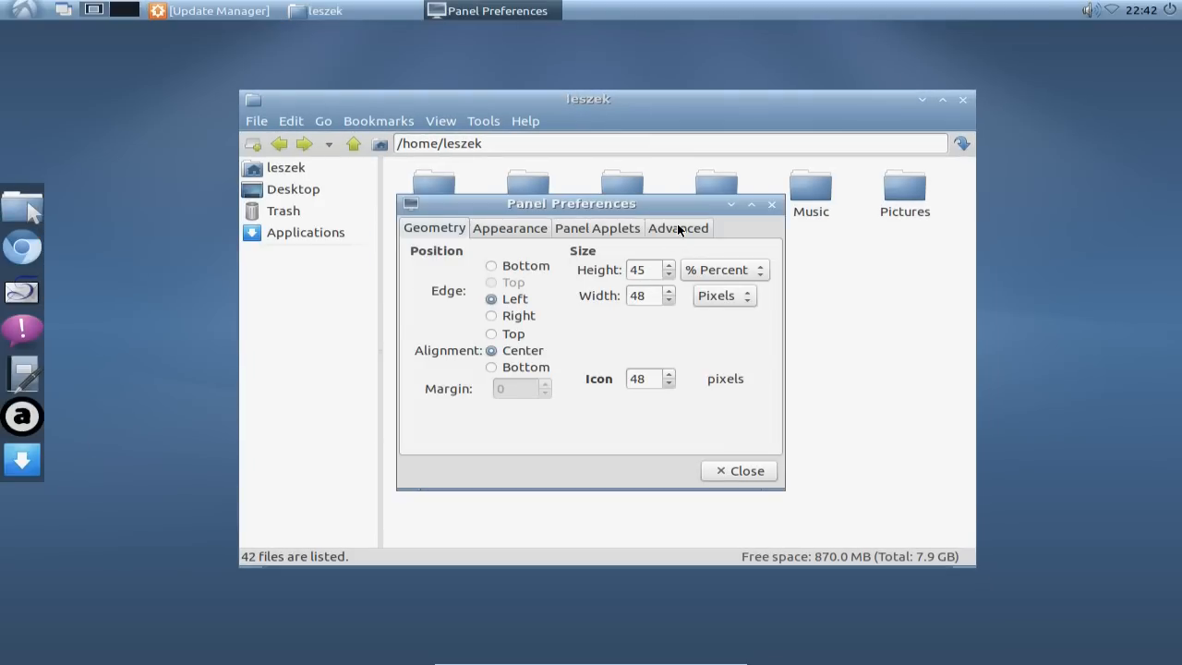
{"action": "left_click", "coordinate": [679, 228]}
{"action": "left_click", "coordinate": [454, 390]}
{"action": "left_click", "coordinate": [738, 471]}
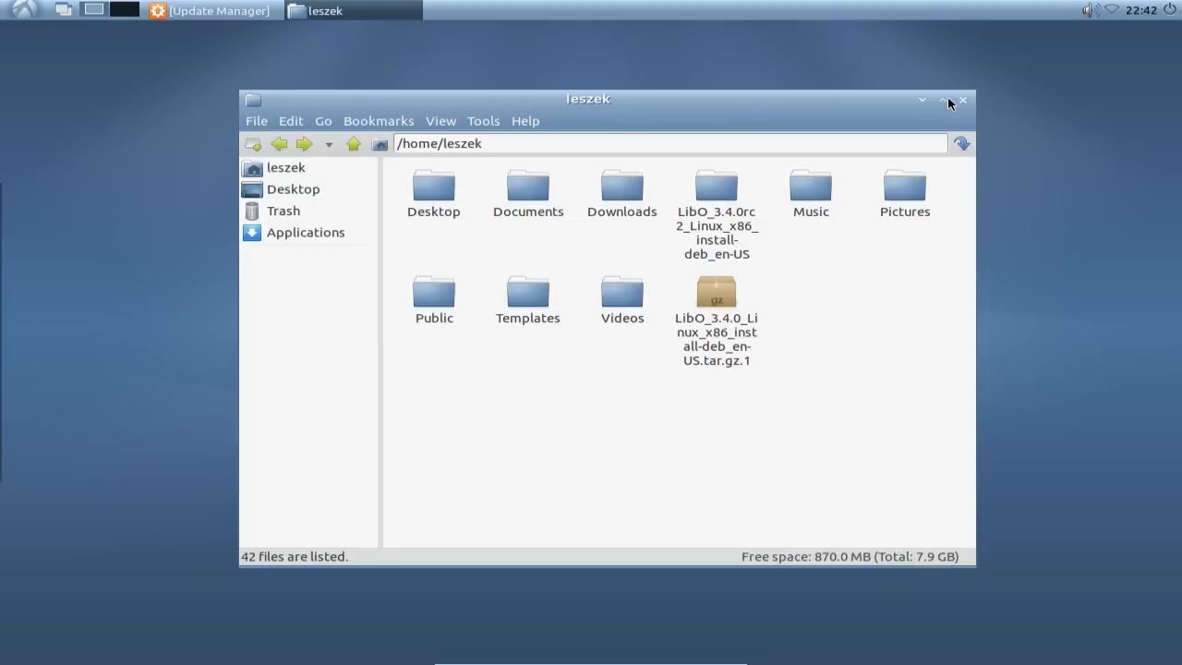
With the file manager maximized, test the hidden dock by launching Audacious, playing "Coming Home" and closing the player
{"action": "left_click", "coordinate": [945, 99]}
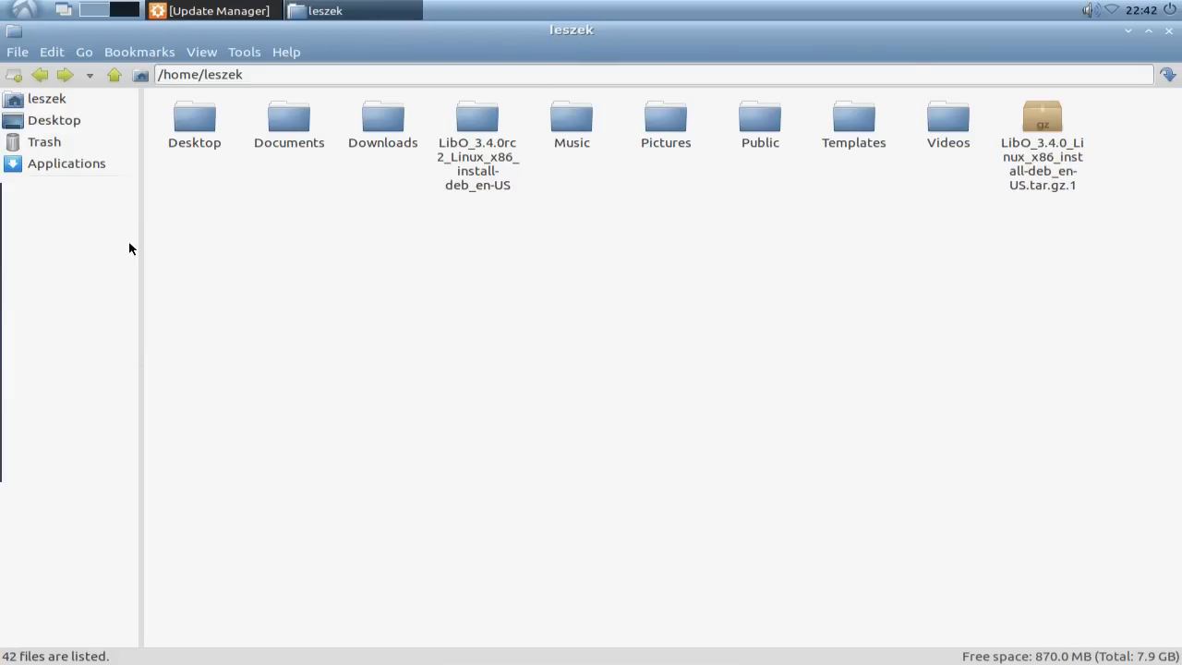
{"action": "mouse_move", "coordinate": [2, 227]}
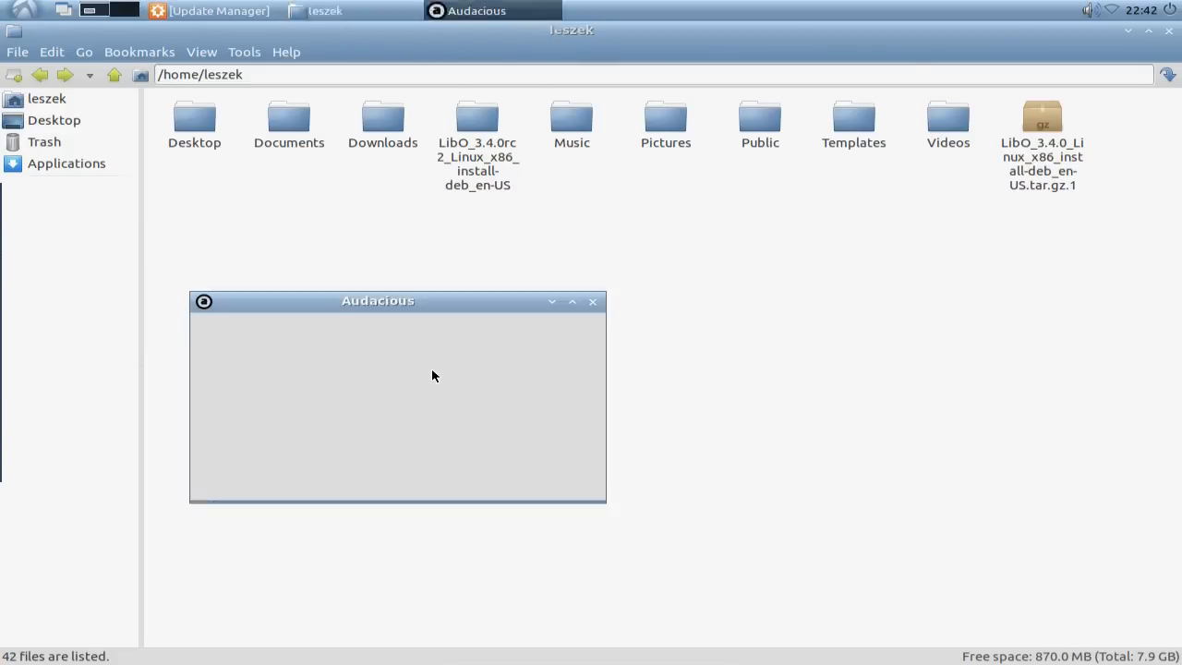
{"action": "left_click", "coordinate": [249, 347]}
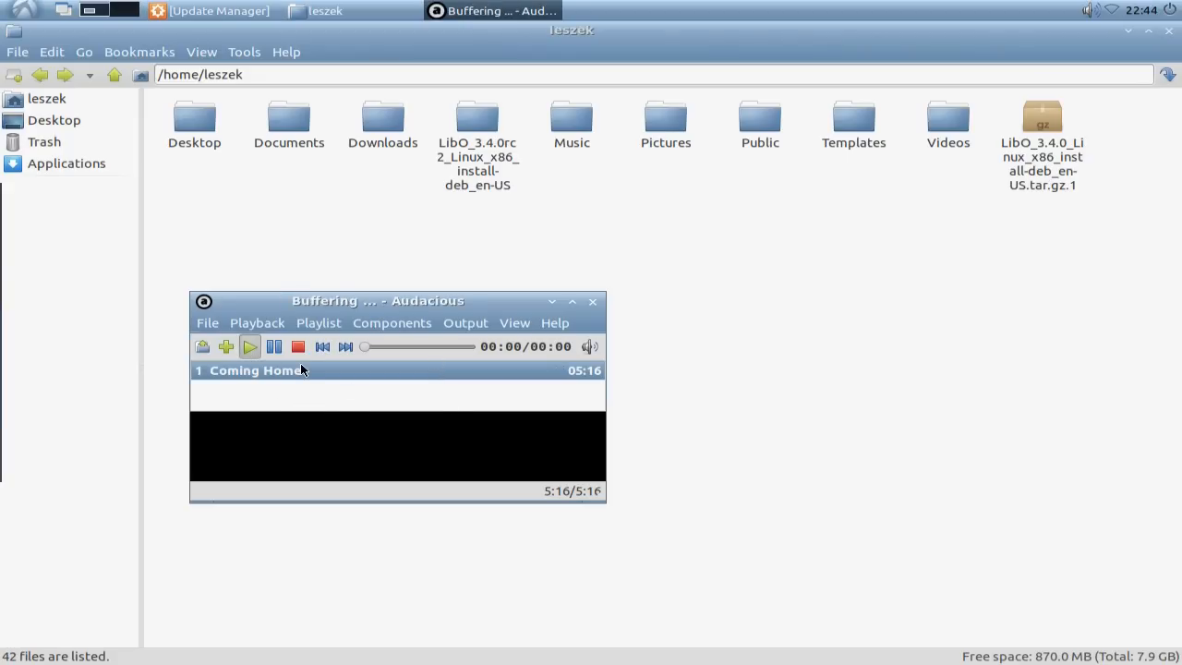
{"action": "left_click_drag", "start_coordinate": [423, 307], "coordinate": [558, 321]}
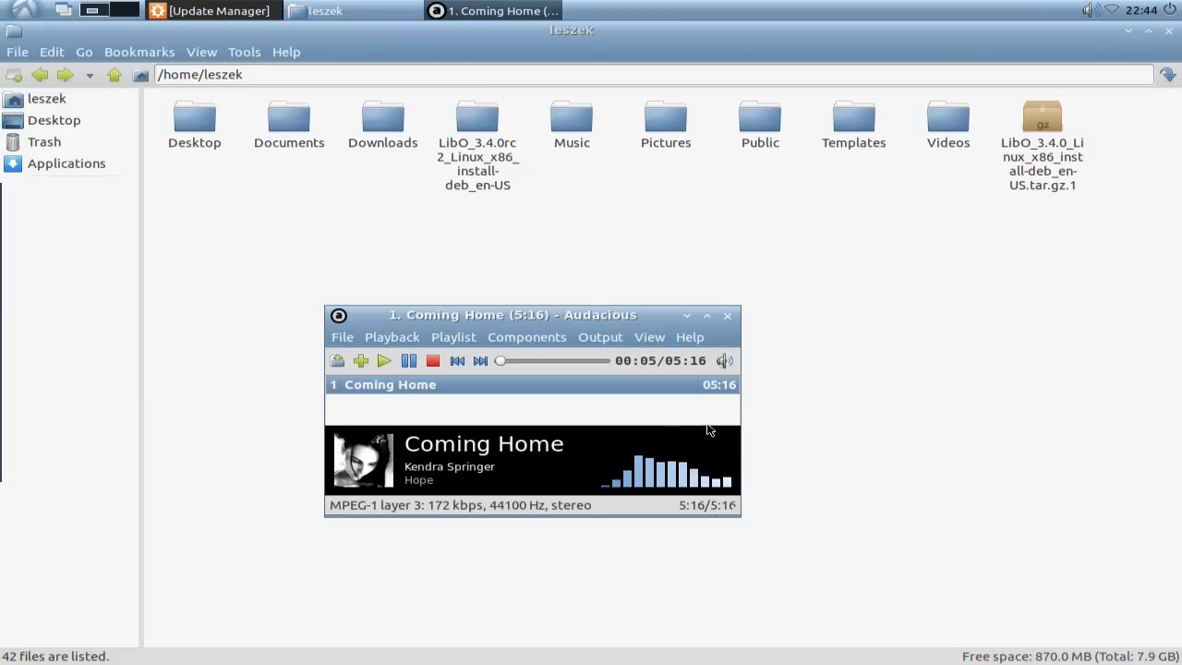
{"action": "left_click", "coordinate": [729, 316]}
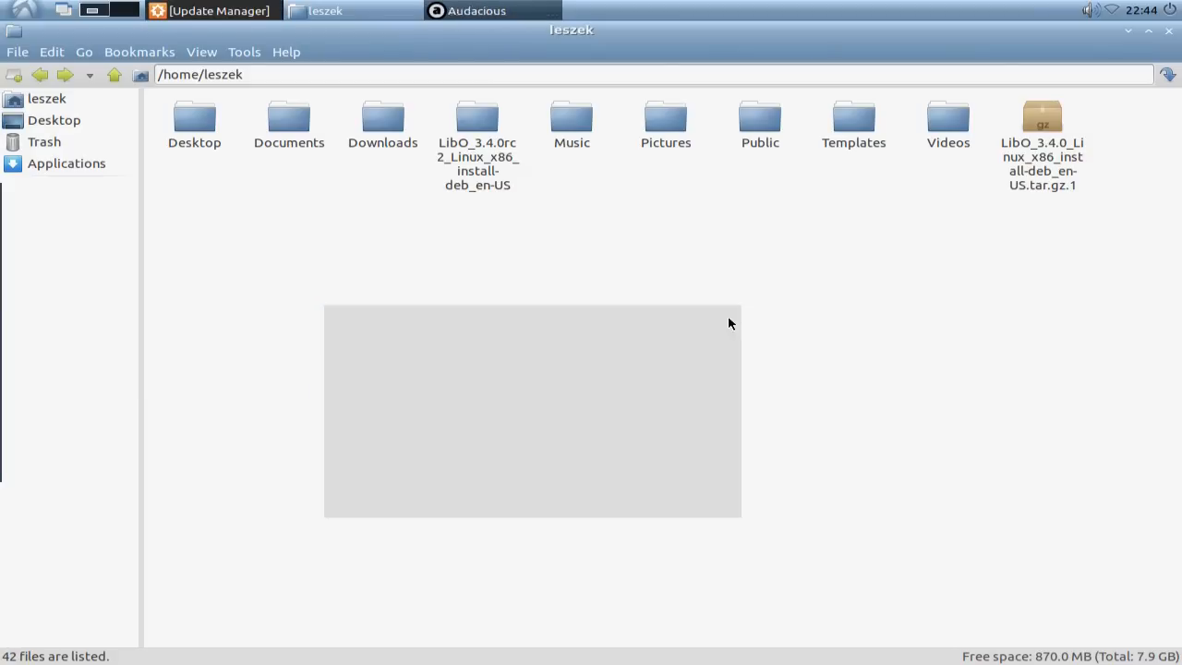
Restore the file manager window, move it farther from the left-edge dock and reveal the hidden dock
{"action": "left_click", "coordinate": [1148, 31]}
{"action": "left_click_drag", "start_coordinate": [558, 110], "coordinate": [609, 117]}
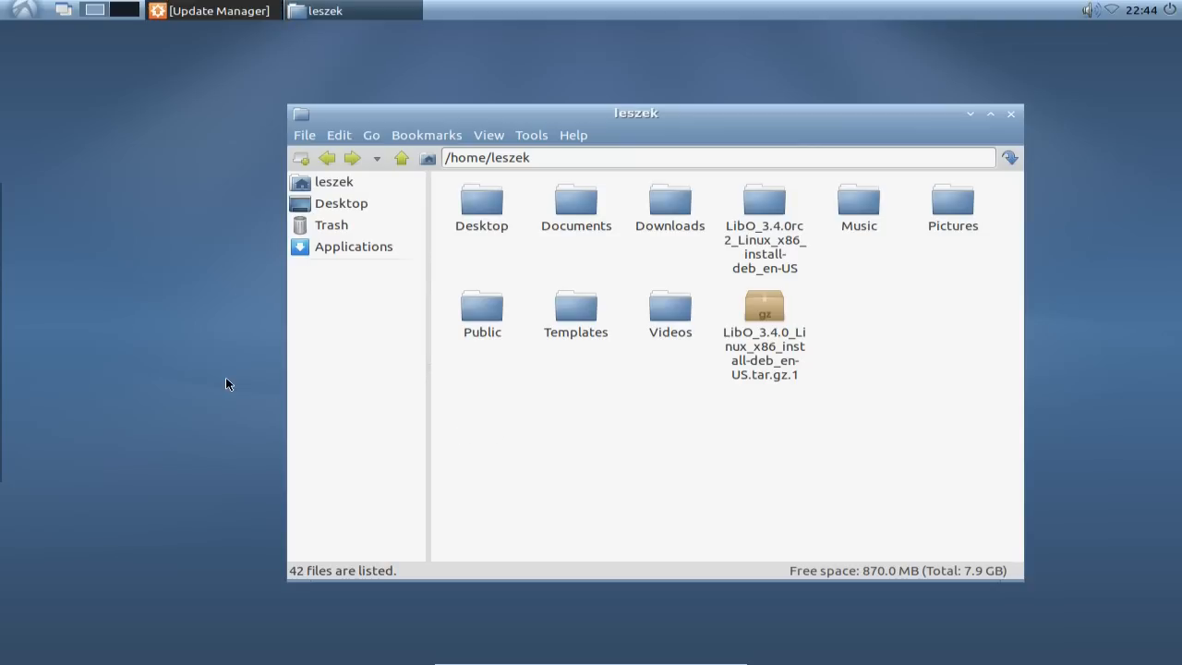
{"action": "mouse_move", "coordinate": [4, 319]}
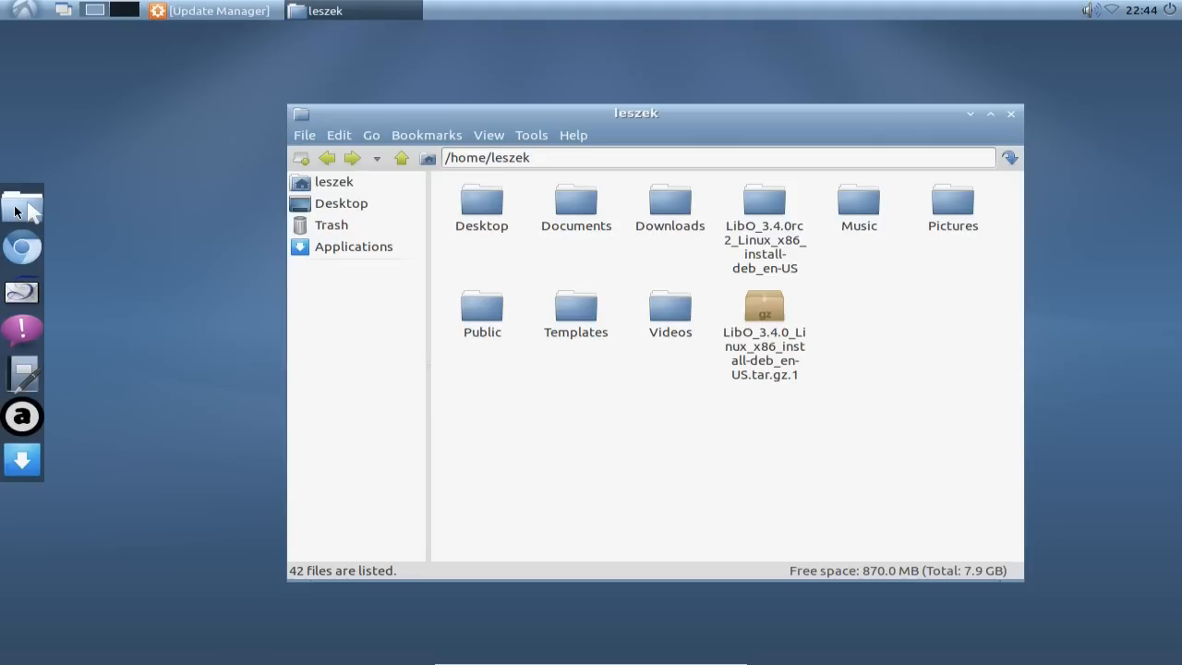